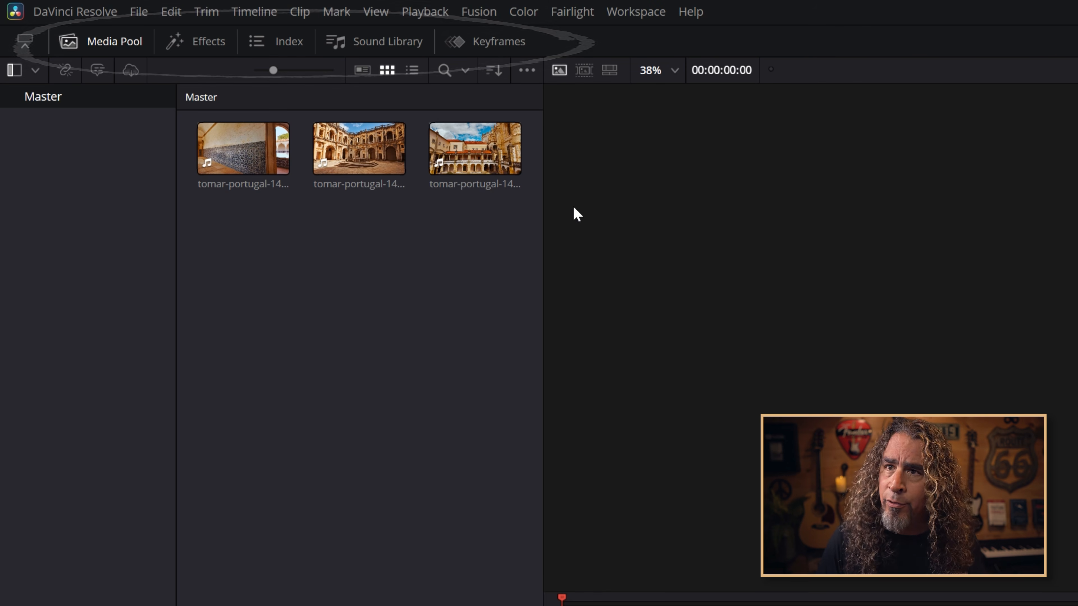
Switch through the Media Pool, Effects, Sound Library and Keyframes panels, ending on the Sound Library
click(109, 48)
click(110, 50)
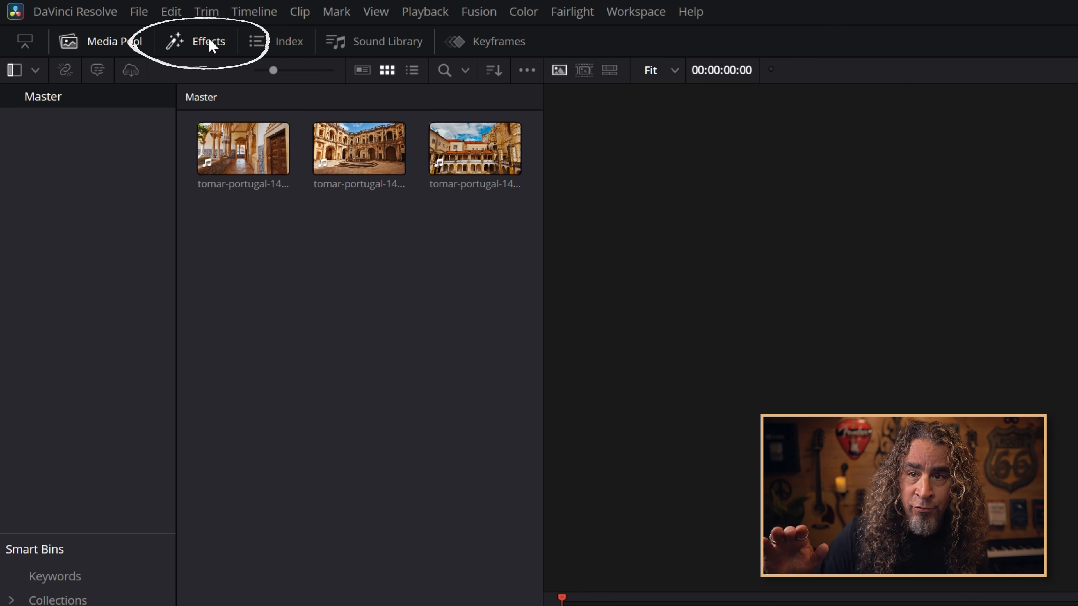
click(209, 41)
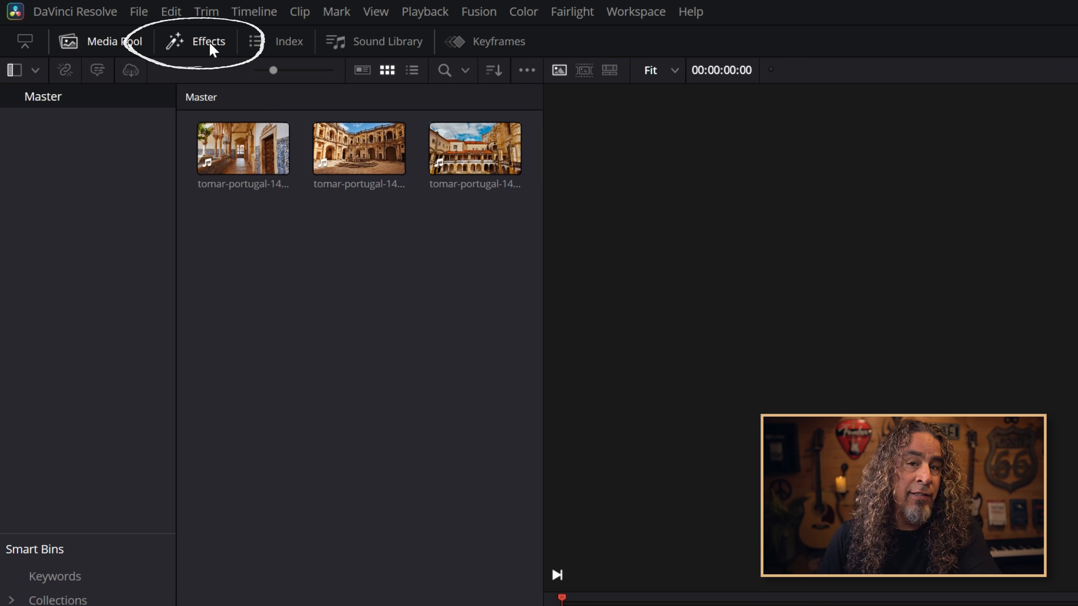
click(361, 42)
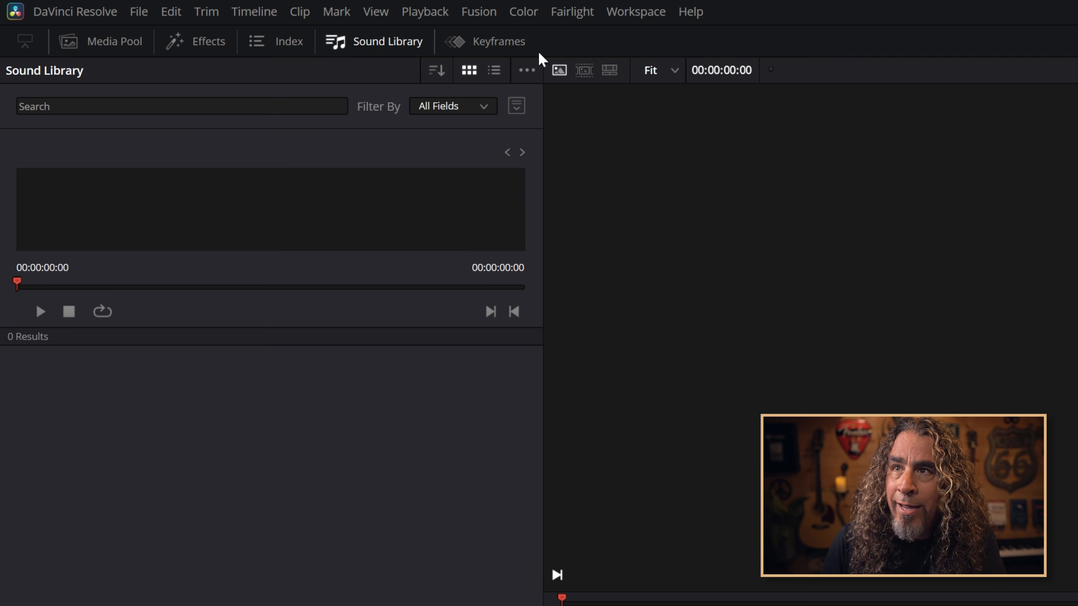
click(505, 42)
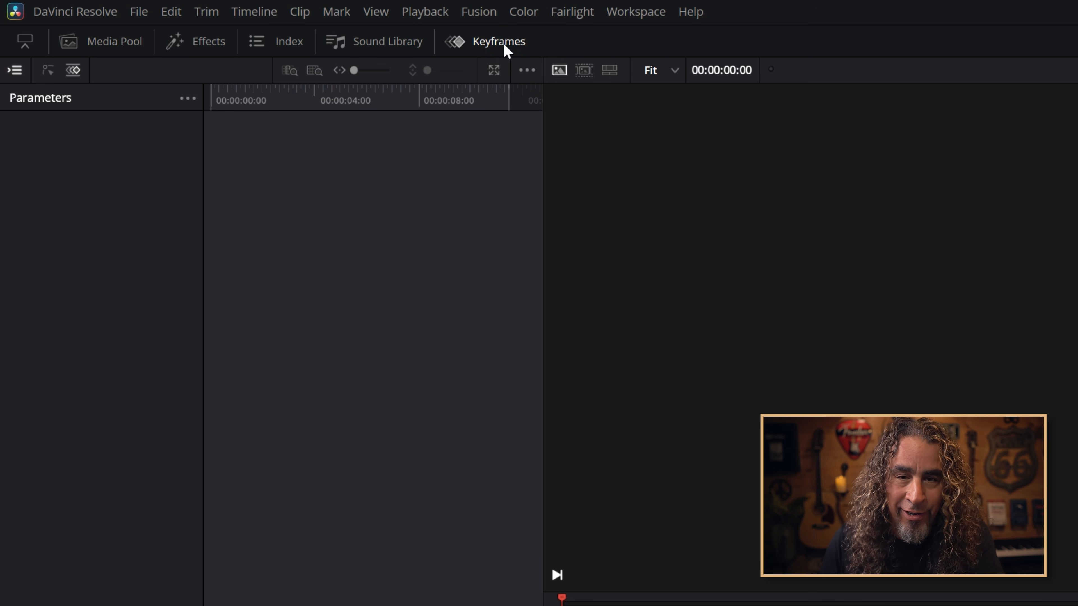
click(373, 43)
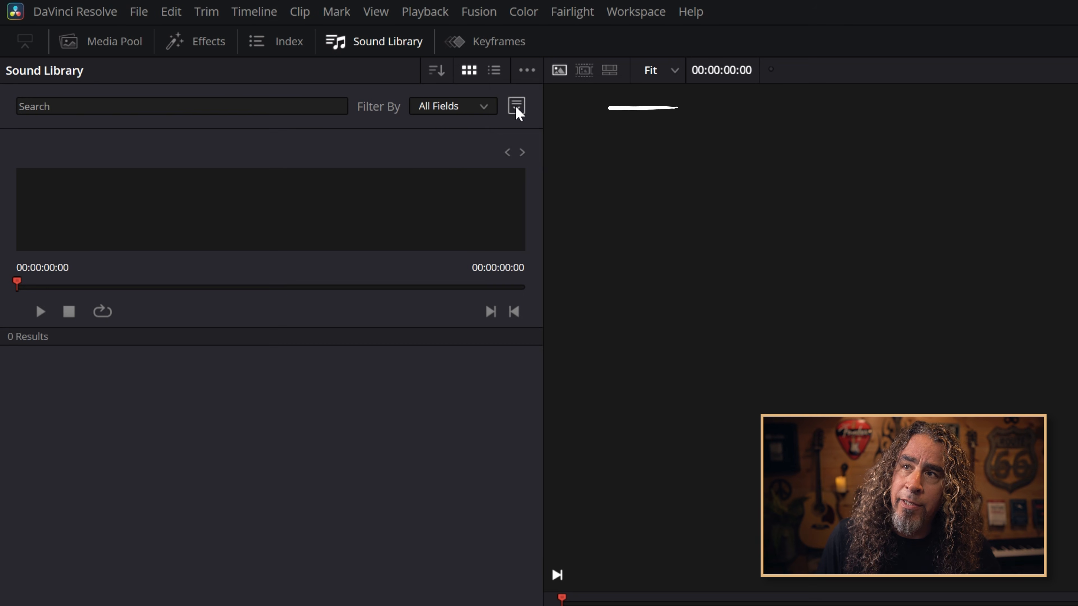
Show the library options and switch the sound library source to Fairlight Sound Library
click(516, 108)
click(483, 135)
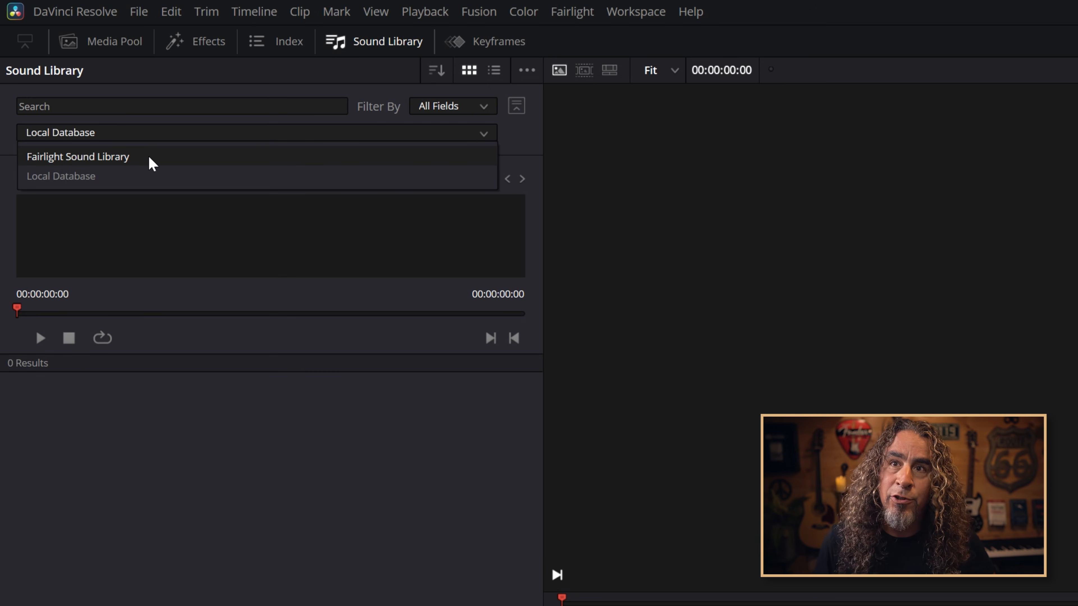
click(142, 178)
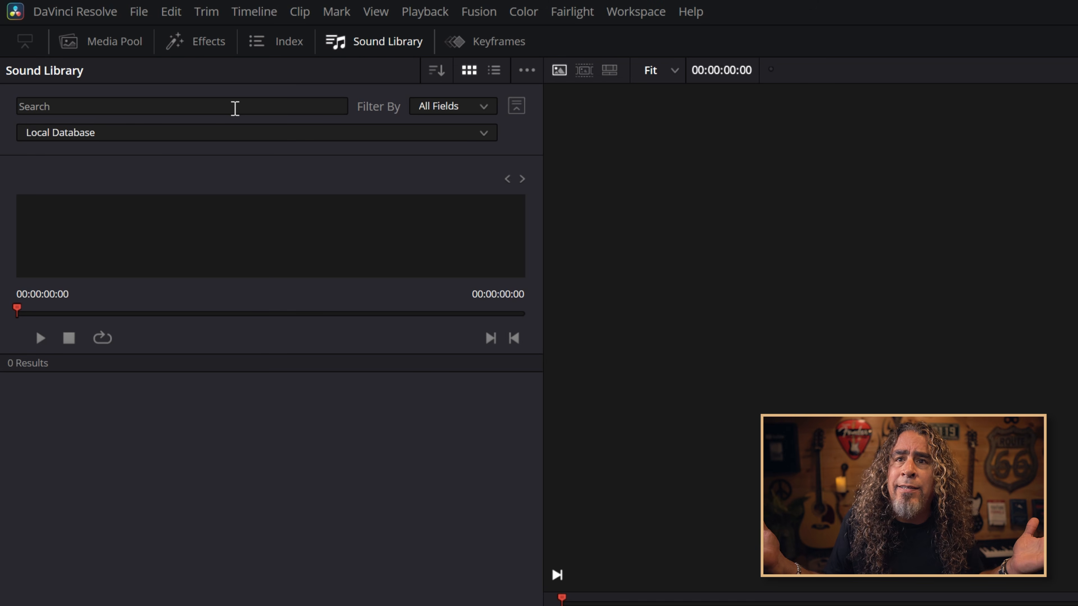
click(238, 135)
click(208, 157)
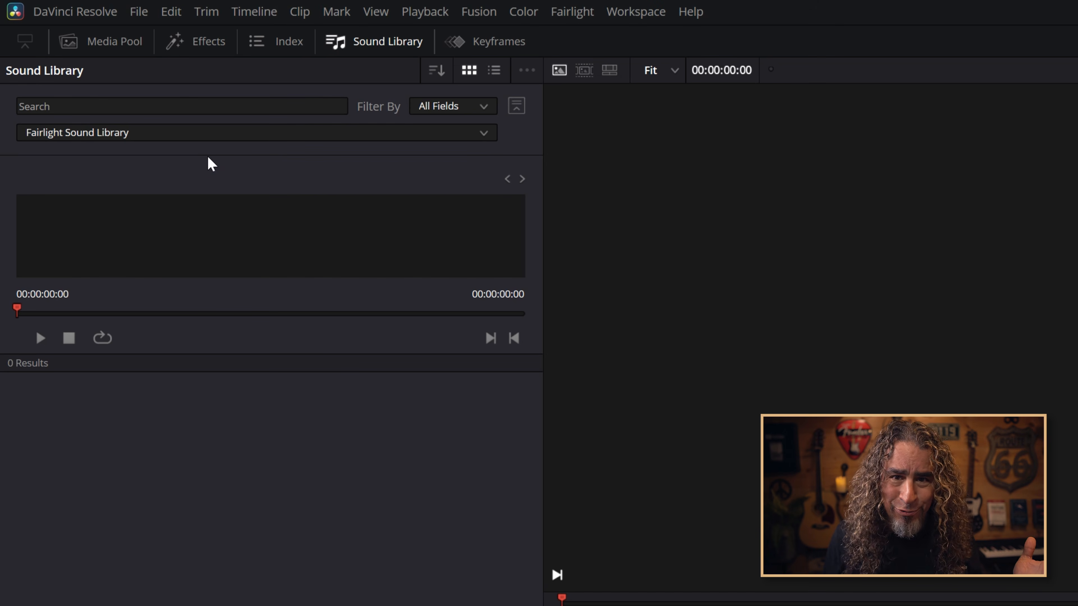
Search the Fairlight Sound Library for "*" and scroll through the listed sounds
click(184, 109)
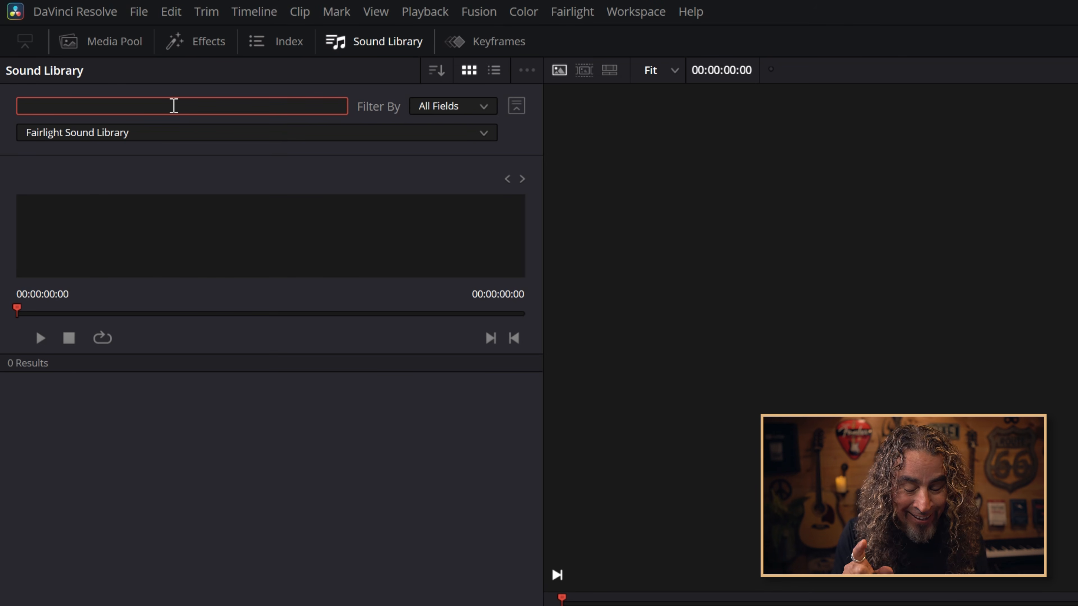
text(")
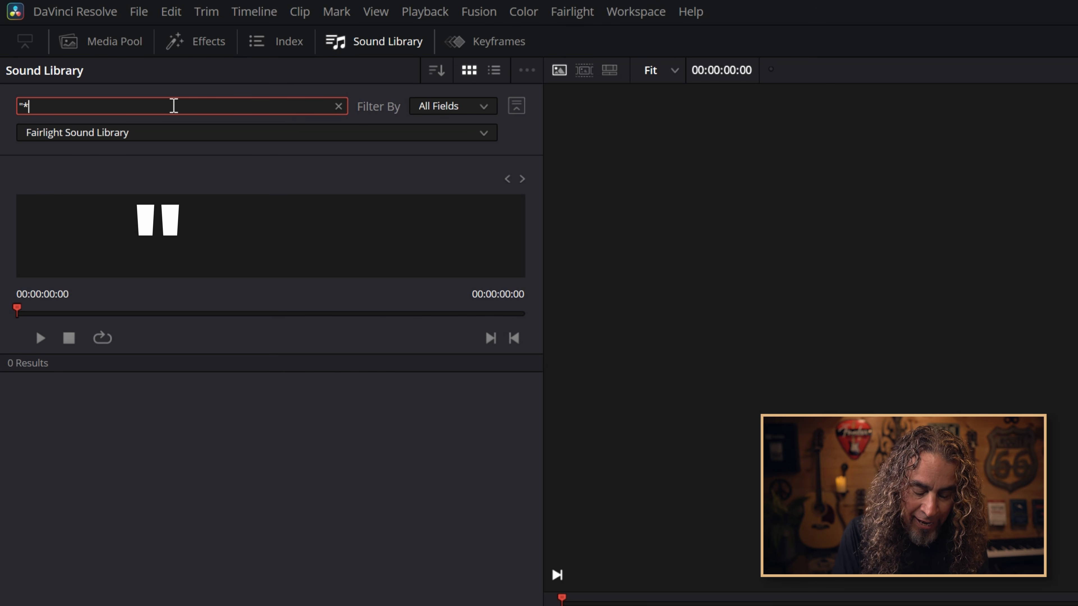
text(*")
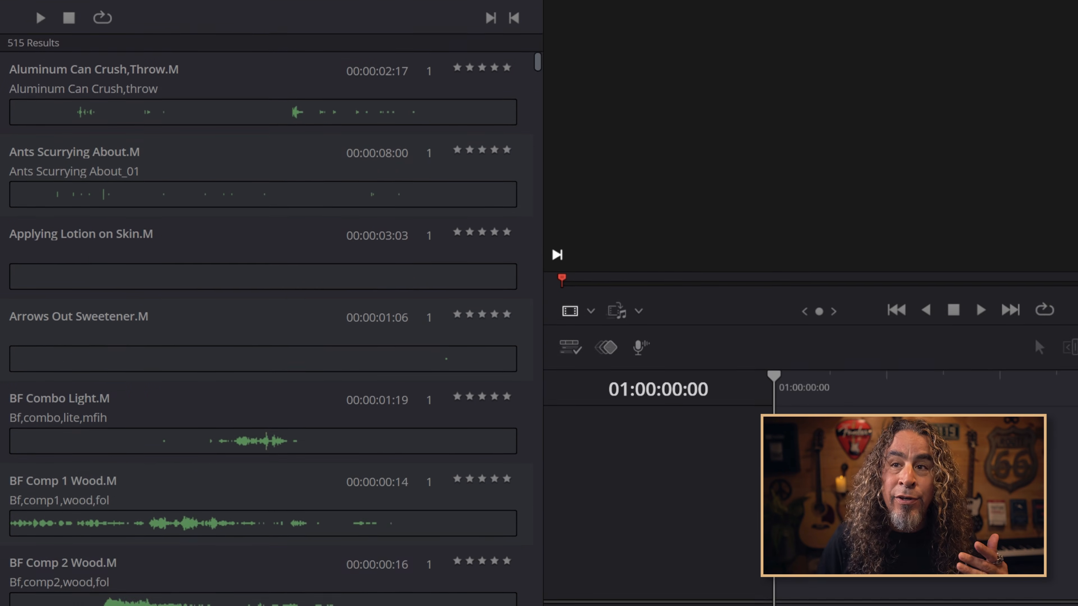
scroll(263, 314, down, 10)
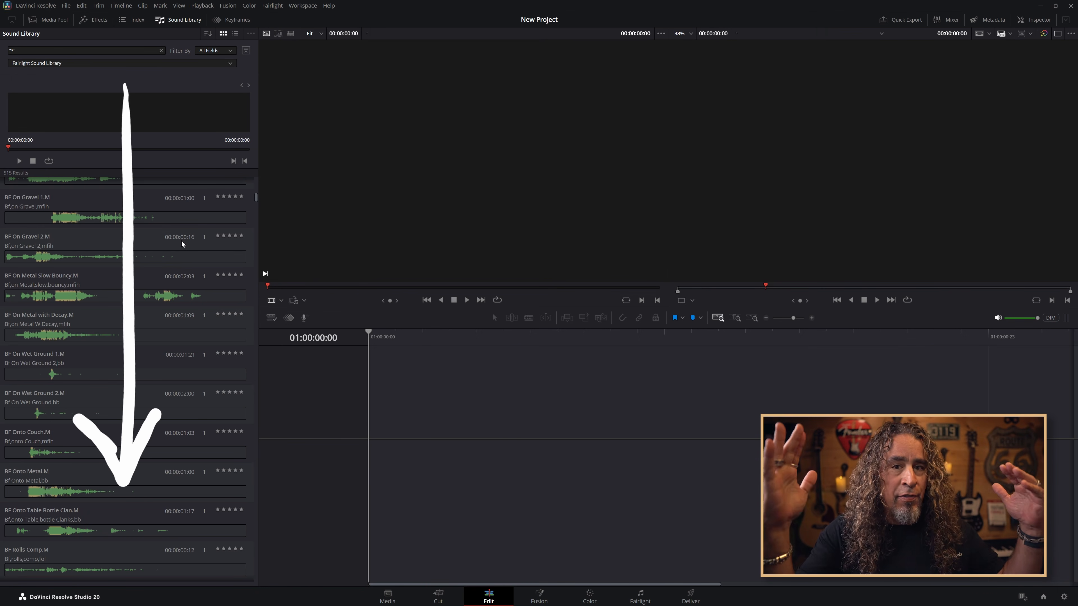
Open the Media Pool and shrink the upper panels so the timeline spans the full window width
click(48, 20)
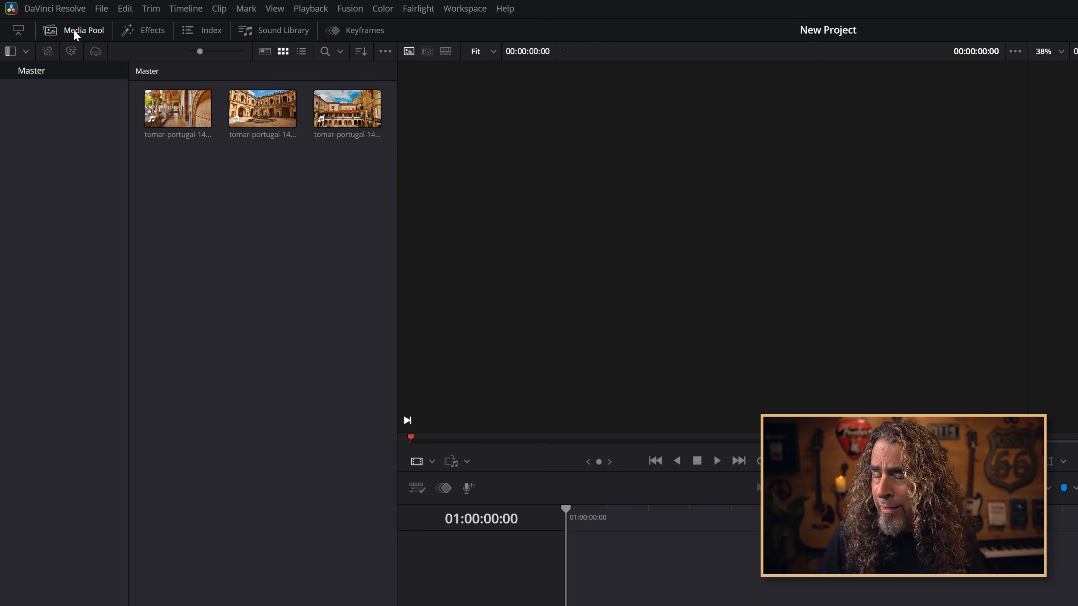
click(19, 36)
click(19, 35)
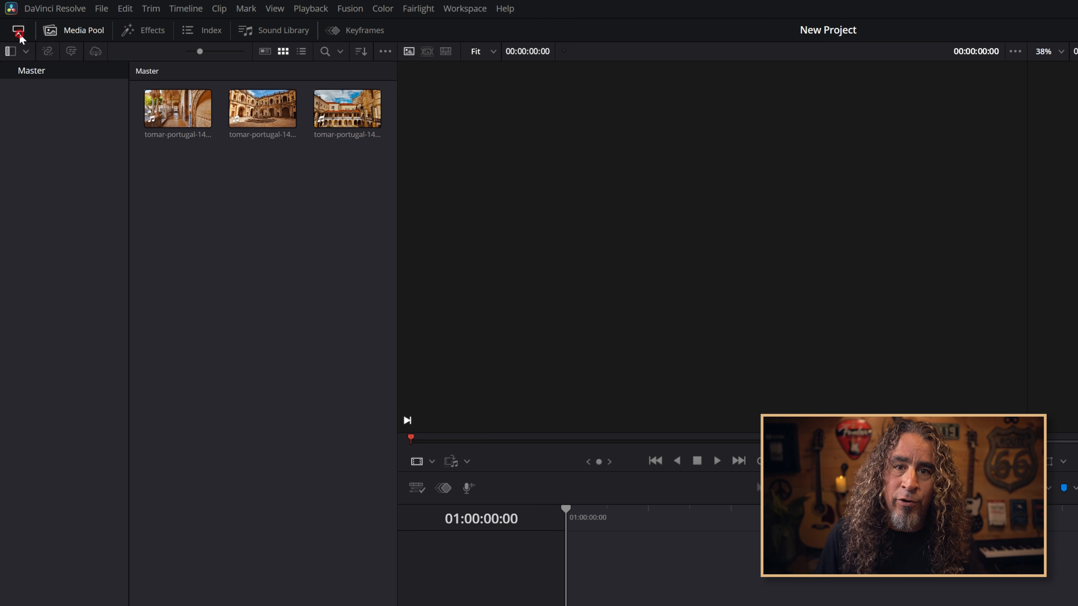
click(19, 35)
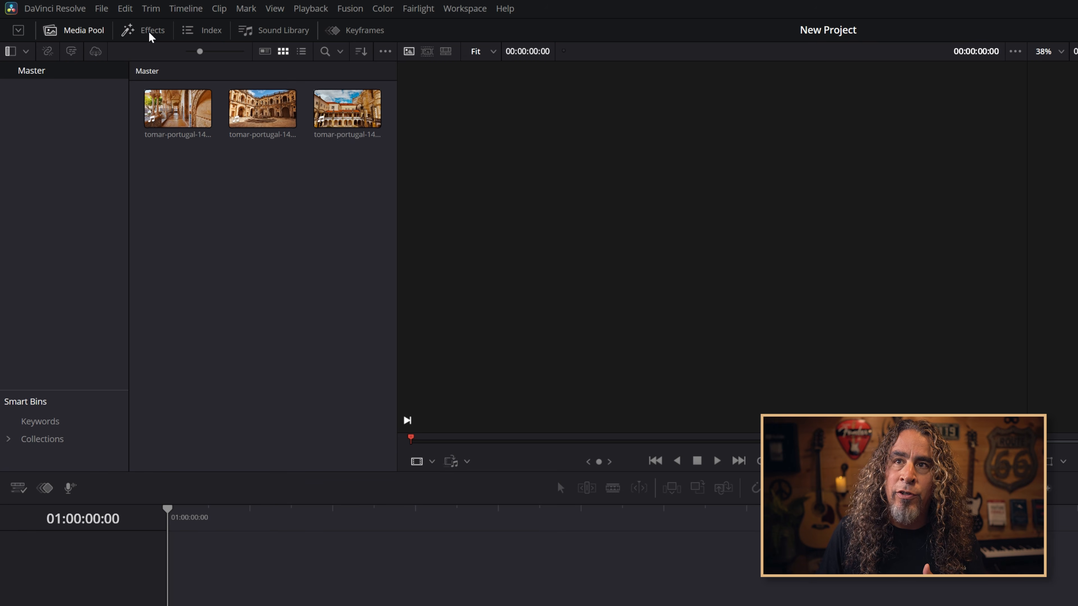
Browse the Effects, Index, Sound Library and Media Pool panels in the shrunk layout
click(150, 32)
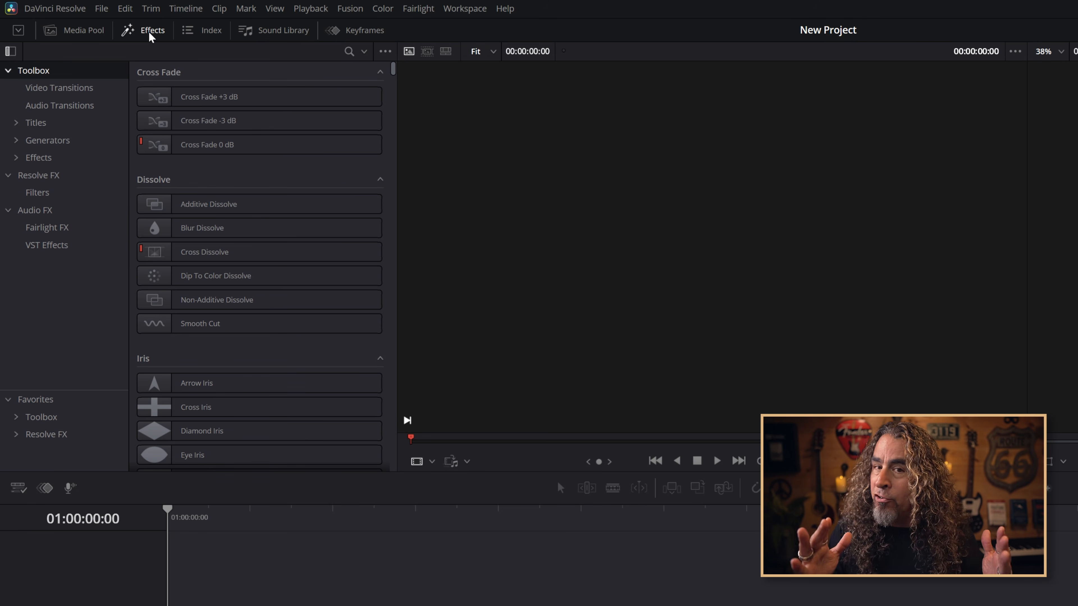
click(88, 34)
click(147, 31)
click(208, 30)
click(254, 31)
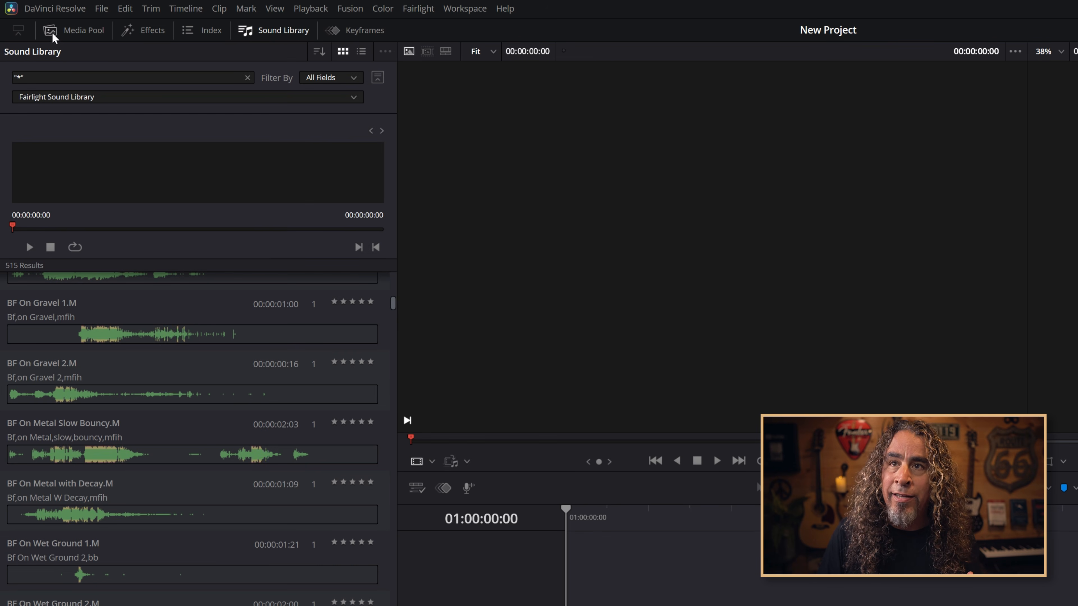
click(81, 31)
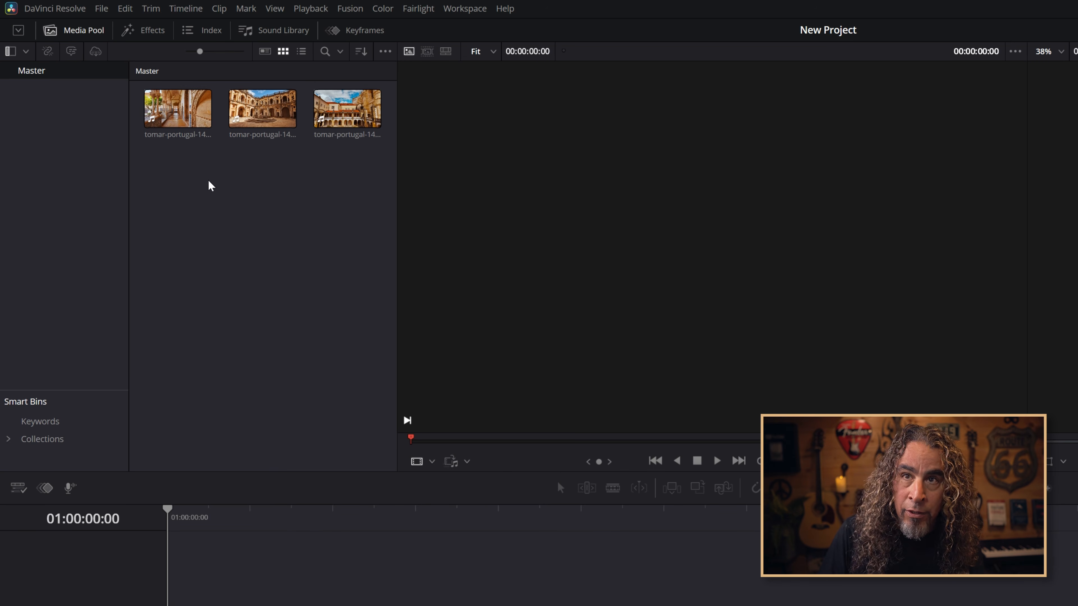
Restore the panels to full height and switch between the panel tabs back to the Media Pool
click(18, 33)
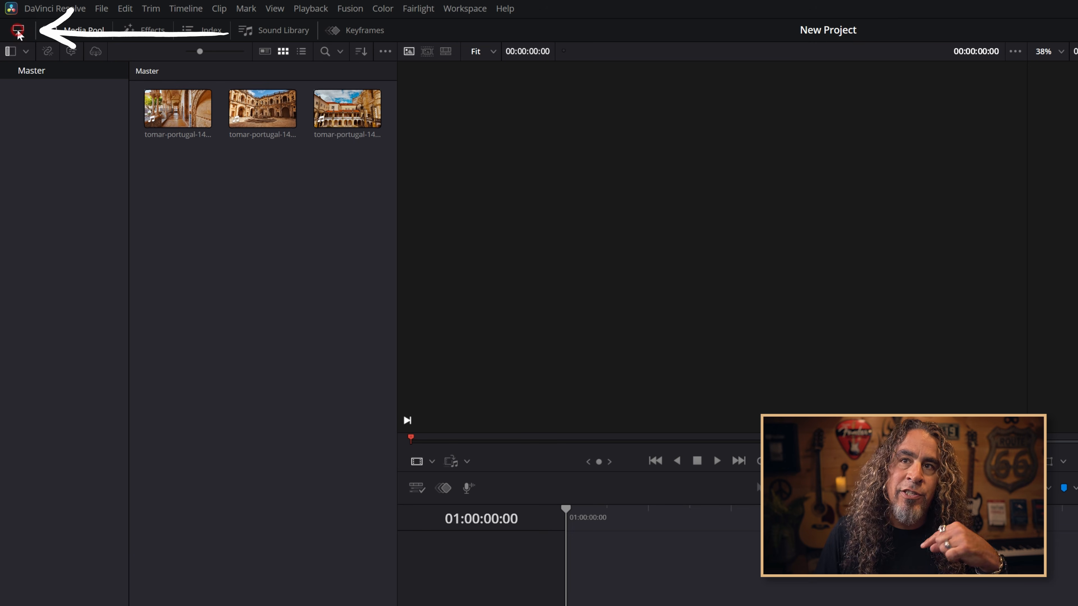
click(149, 34)
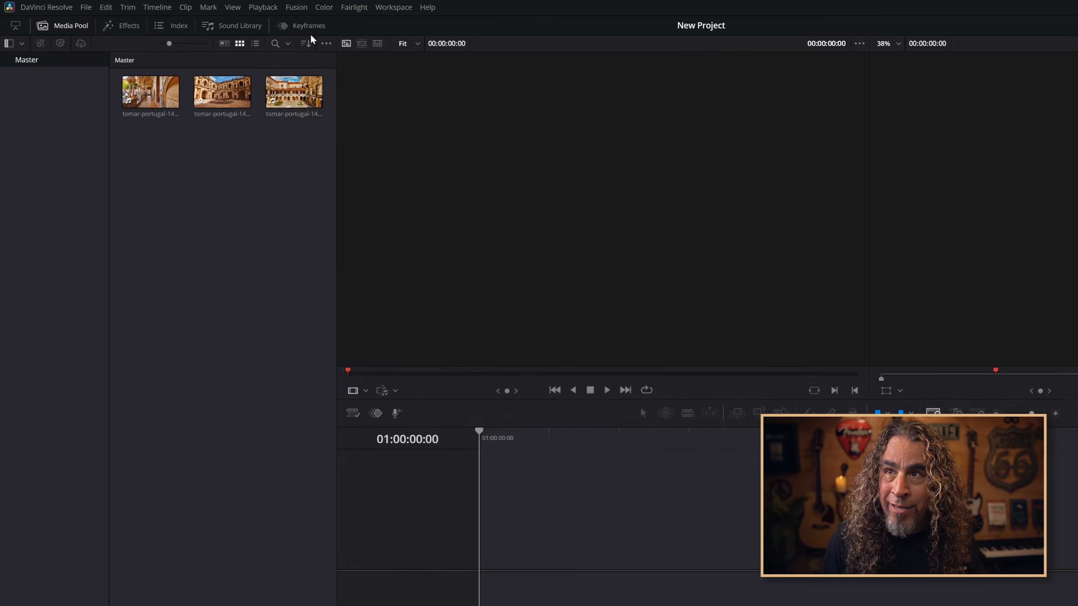
click(311, 31)
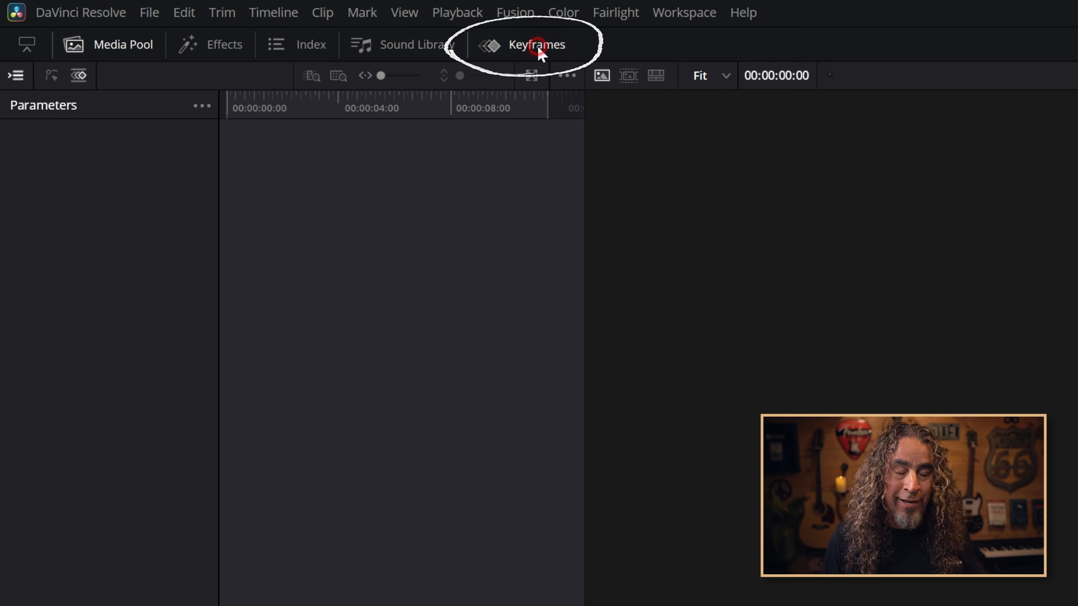
click(538, 46)
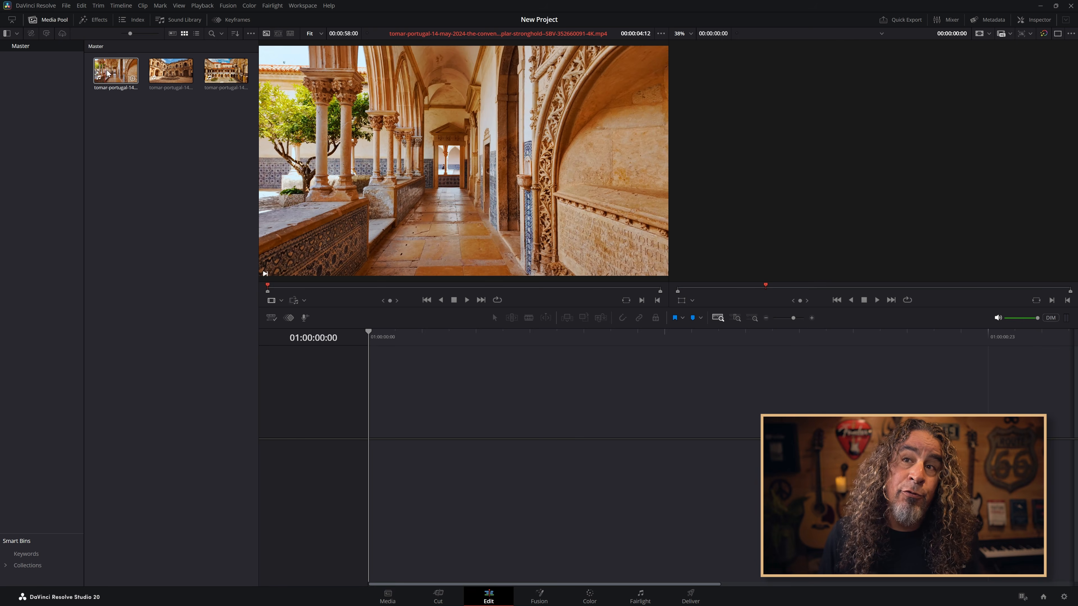
Drag the cloister clip from the Media Pool into the empty timeline
drag(115, 70, 414, 420)
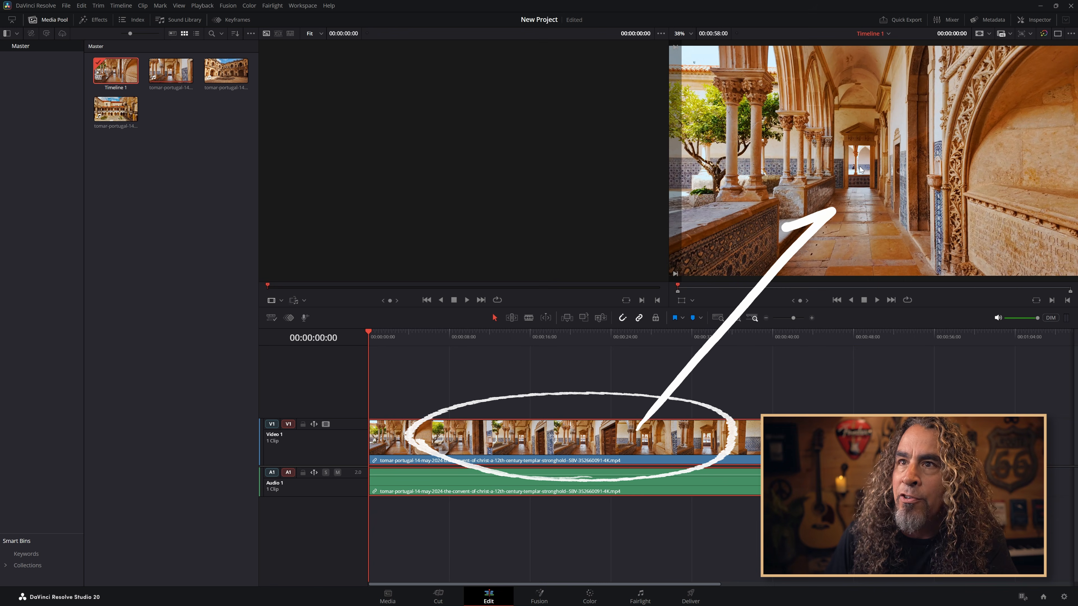
Insert the courtyard clip at the start of the first video track, before the cloister clip
click(224, 78)
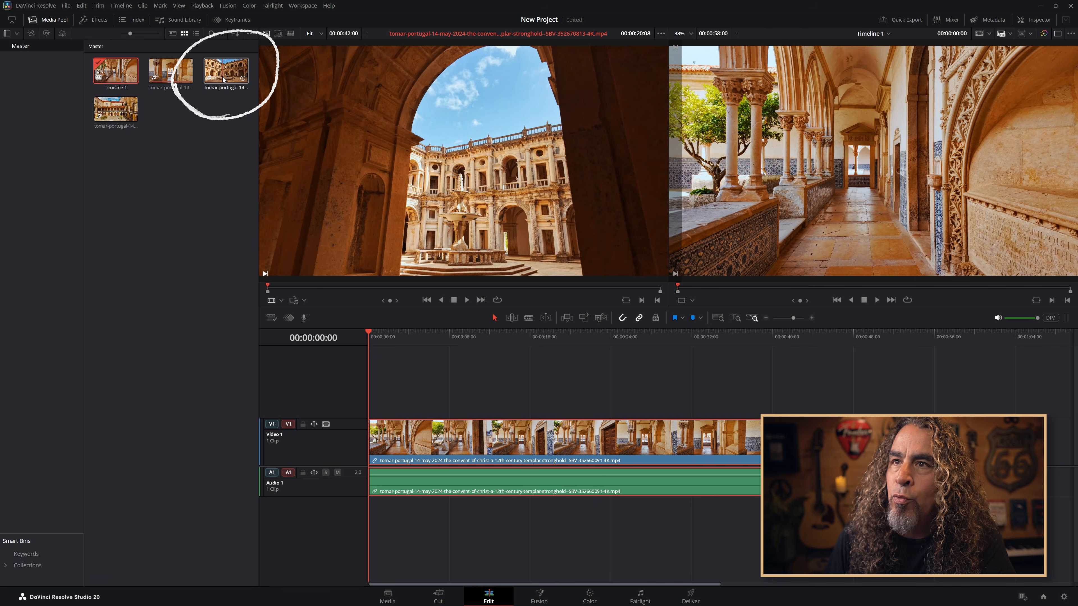
click(223, 78)
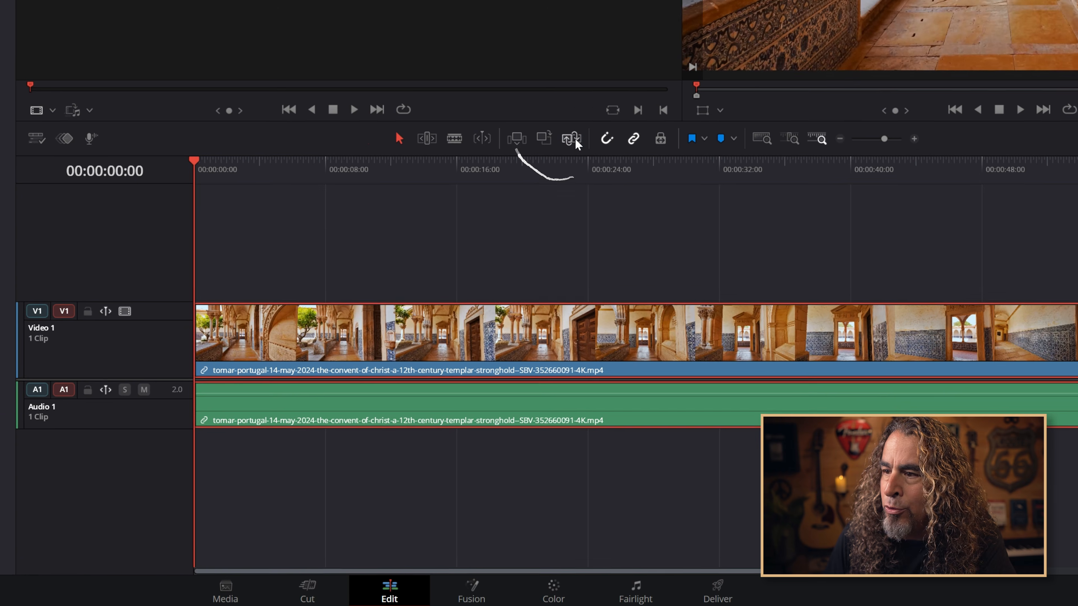
click(601, 318)
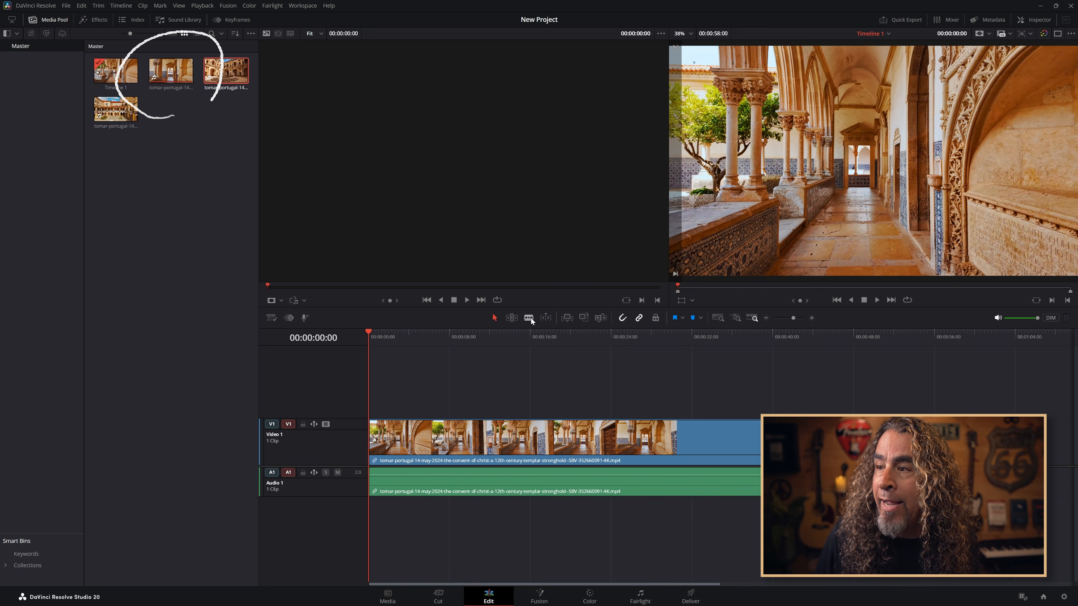
click(242, 88)
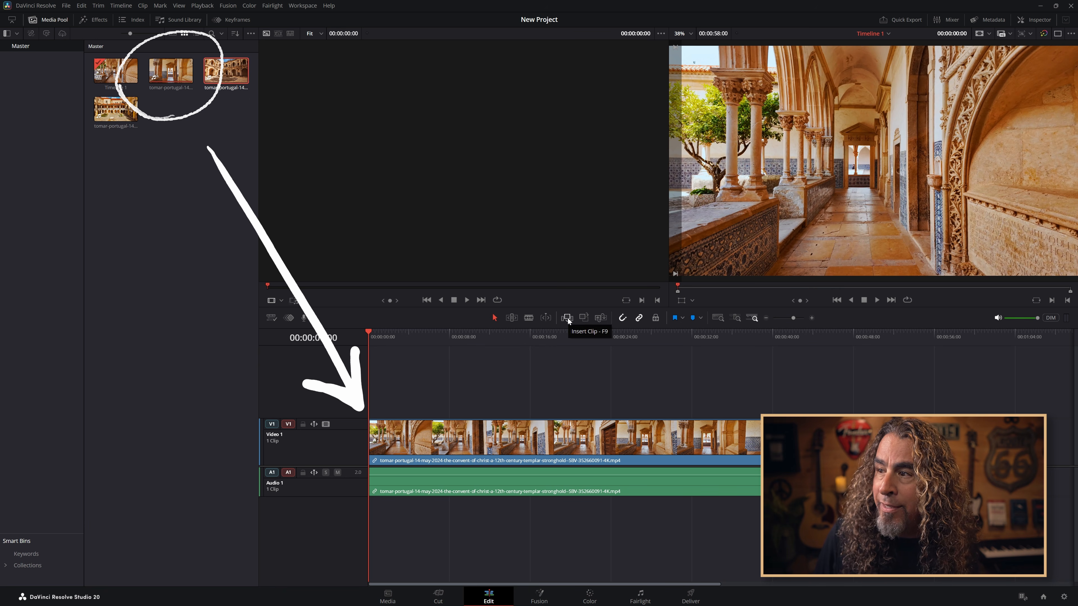
click(567, 318)
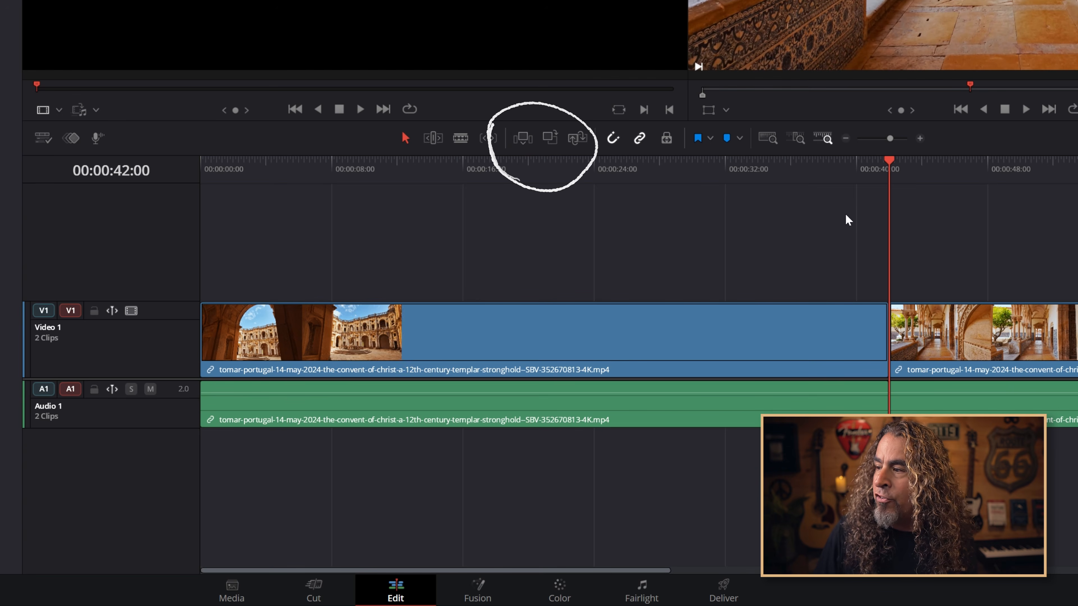
drag(891, 138, 885, 139)
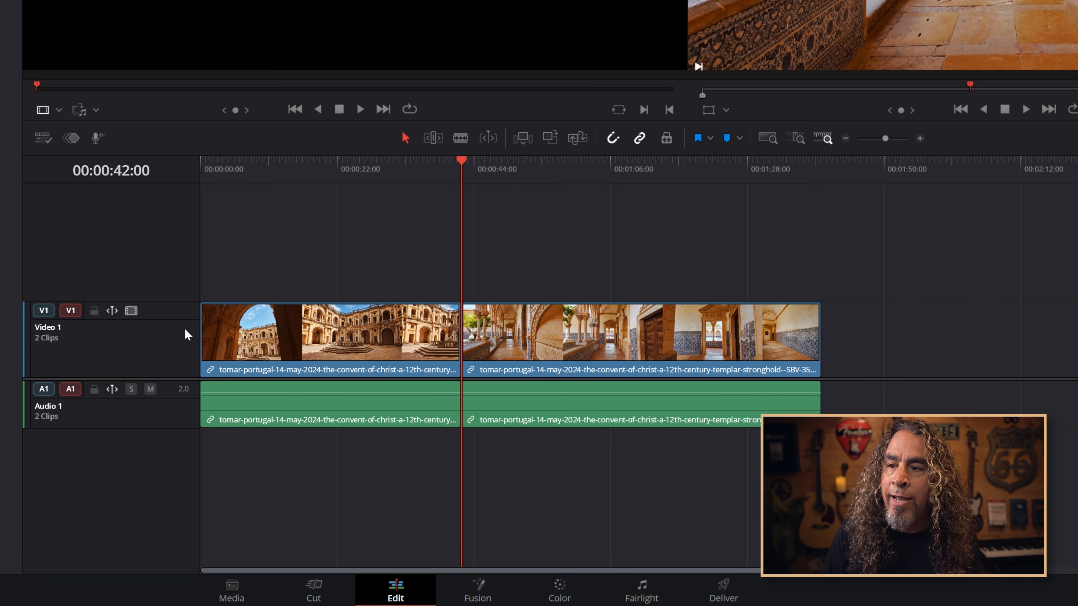
Add a second video track to the timeline
right_click(168, 344)
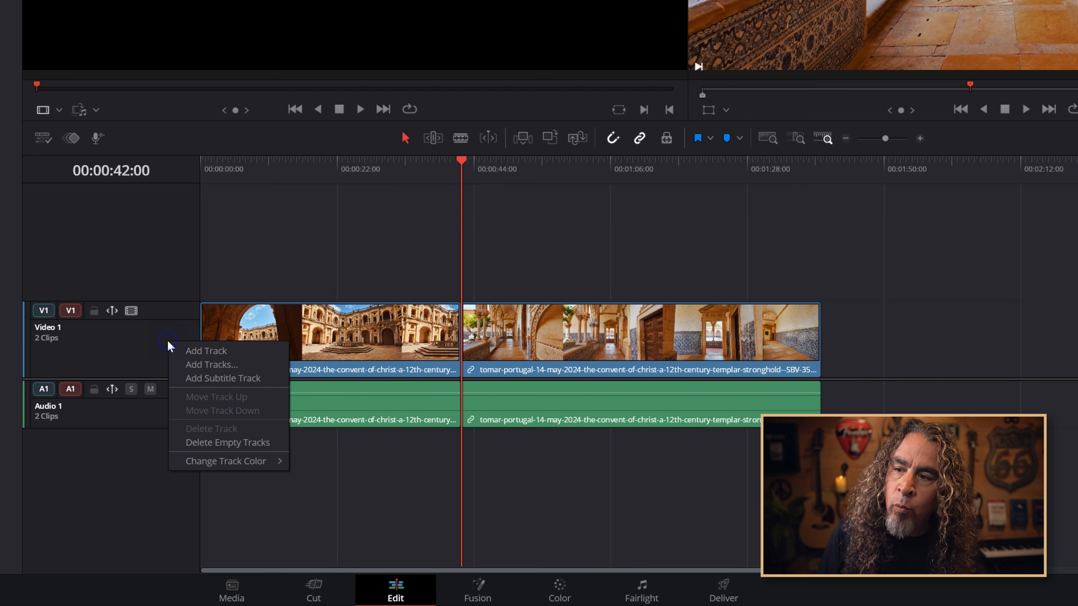
click(206, 355)
click(183, 272)
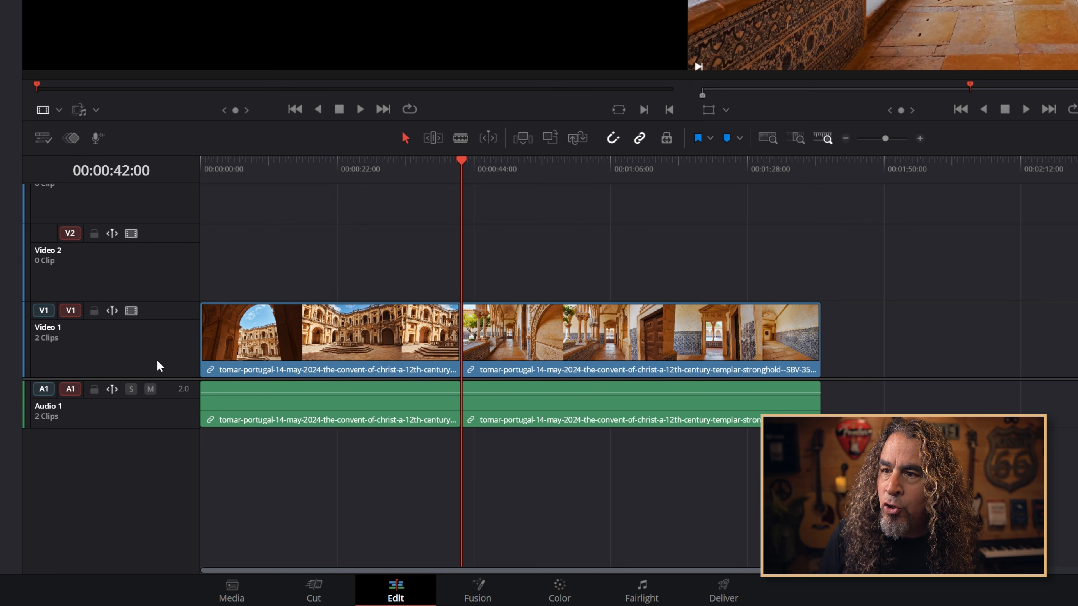
Add more audio tracks below Audio 1 in the timeline
right_click(164, 445)
click(198, 450)
click(327, 450)
Move the playhead to the timeline start and patch the source video to Video 2 and audio to Audio 3
key(Home)
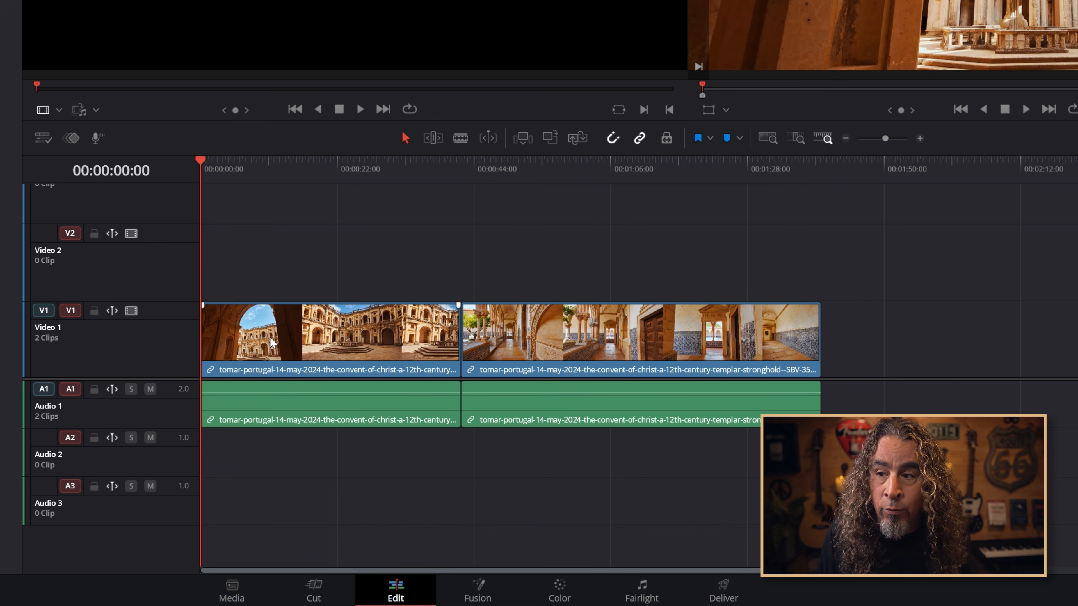
click(44, 235)
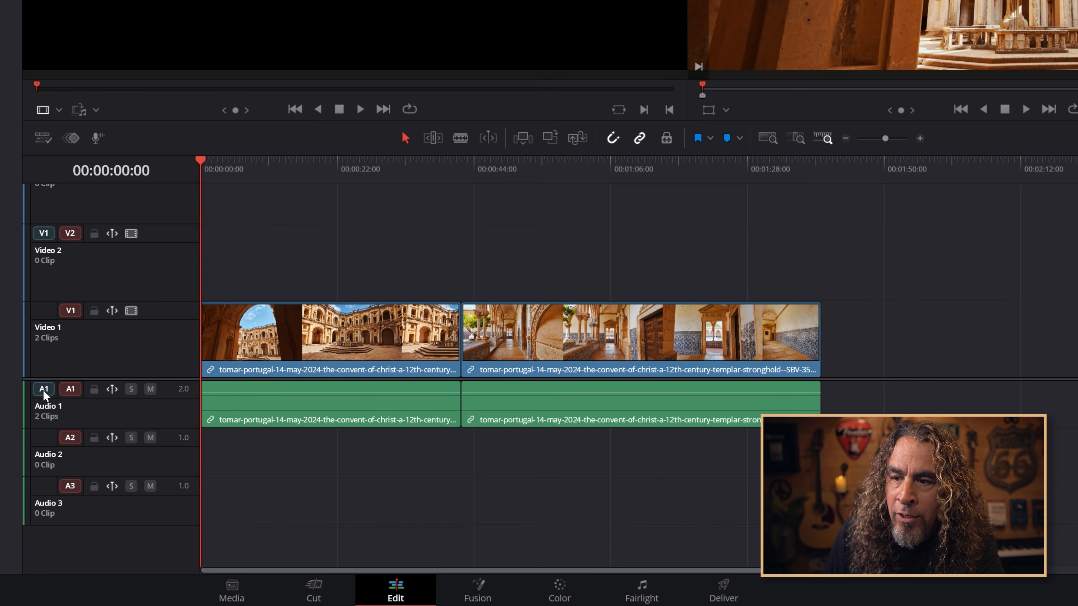
click(41, 486)
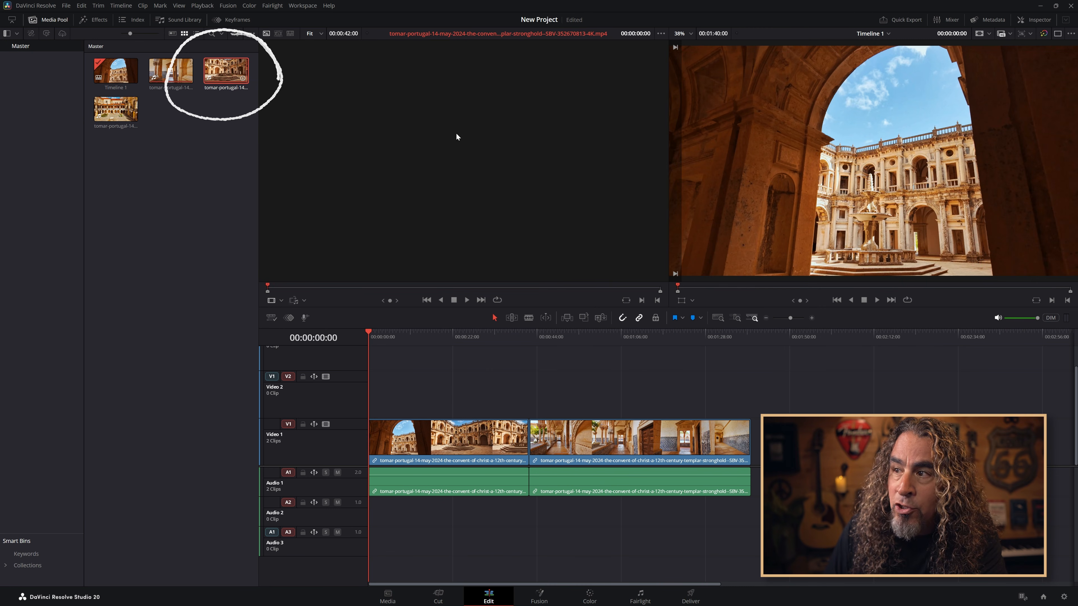
Insert the courtyard clip at the start of Video 2 and Audio 3, then select the cloister clip on Video 1
click(566, 318)
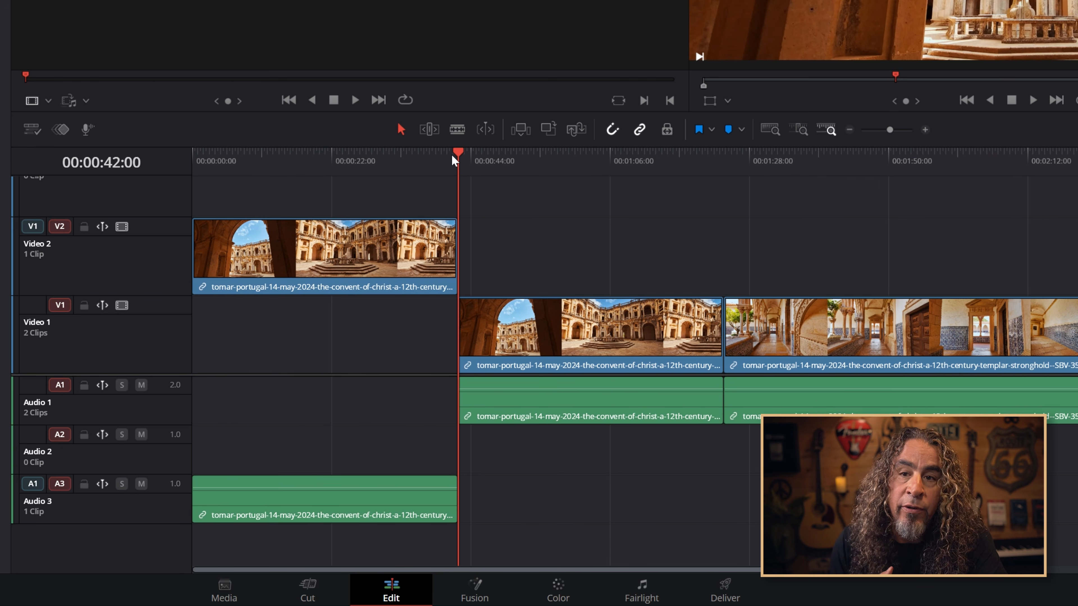
click(844, 327)
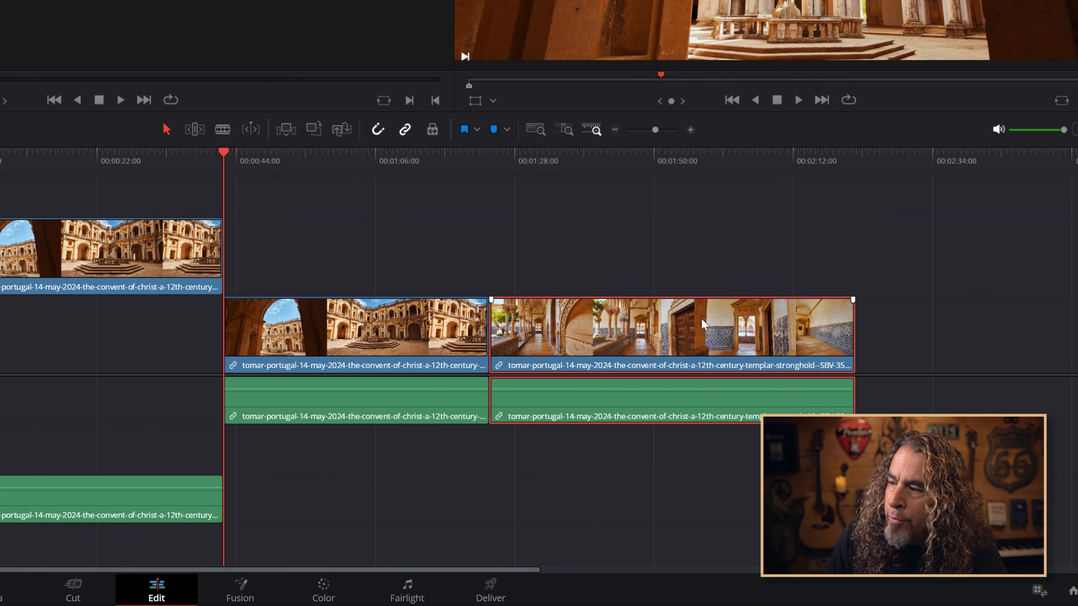
Copy the cloister clip on Video 1
right_click(701, 327)
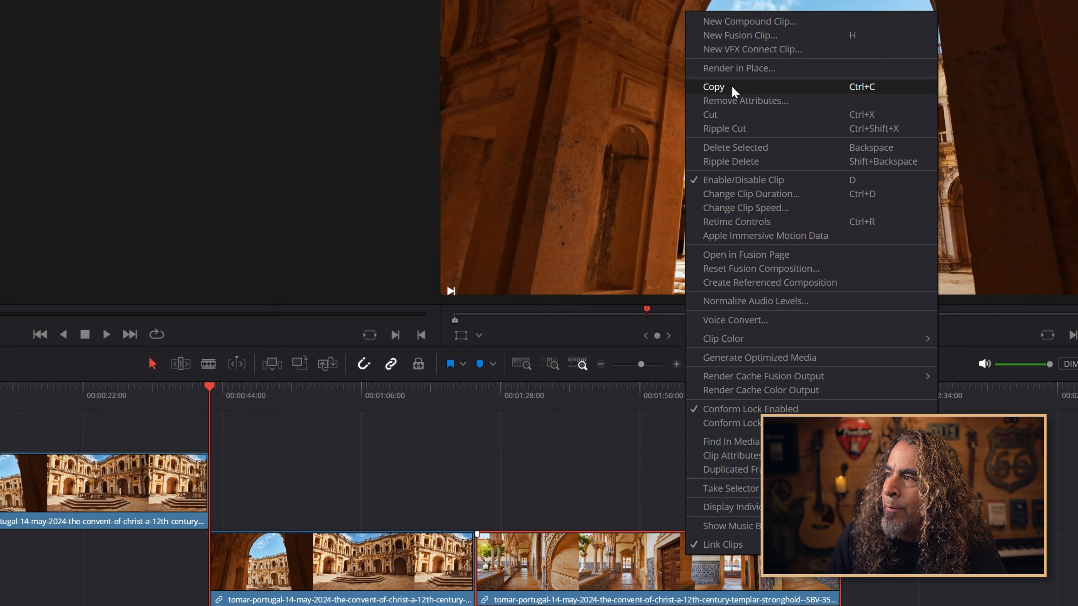
key(Escape)
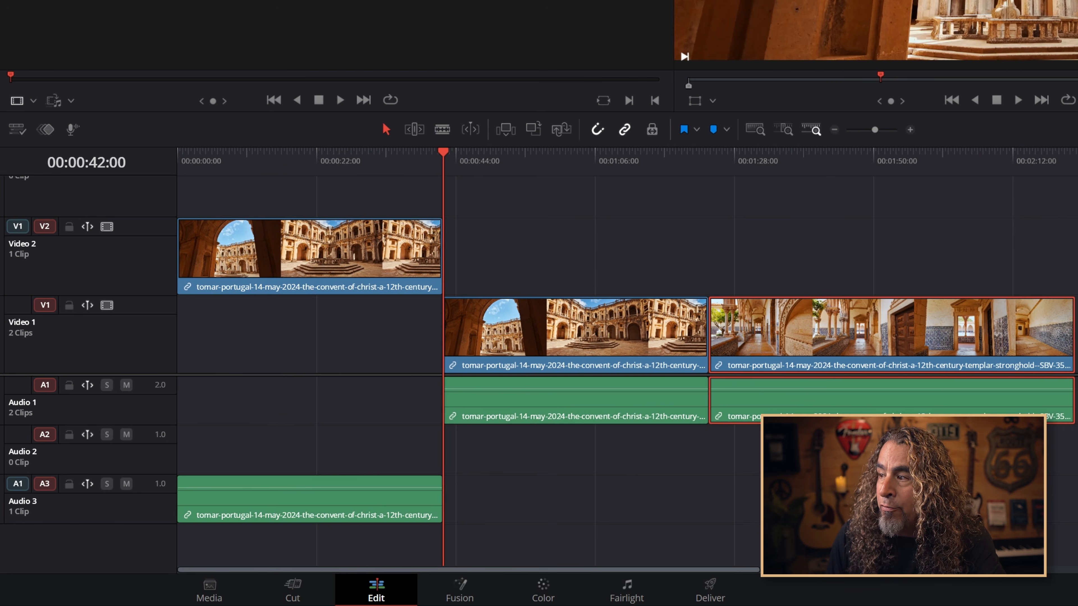
Place the playhead at 00:01:00:09 and turn off the destination targeting for Video 1 and Audio 1
click(844, 159)
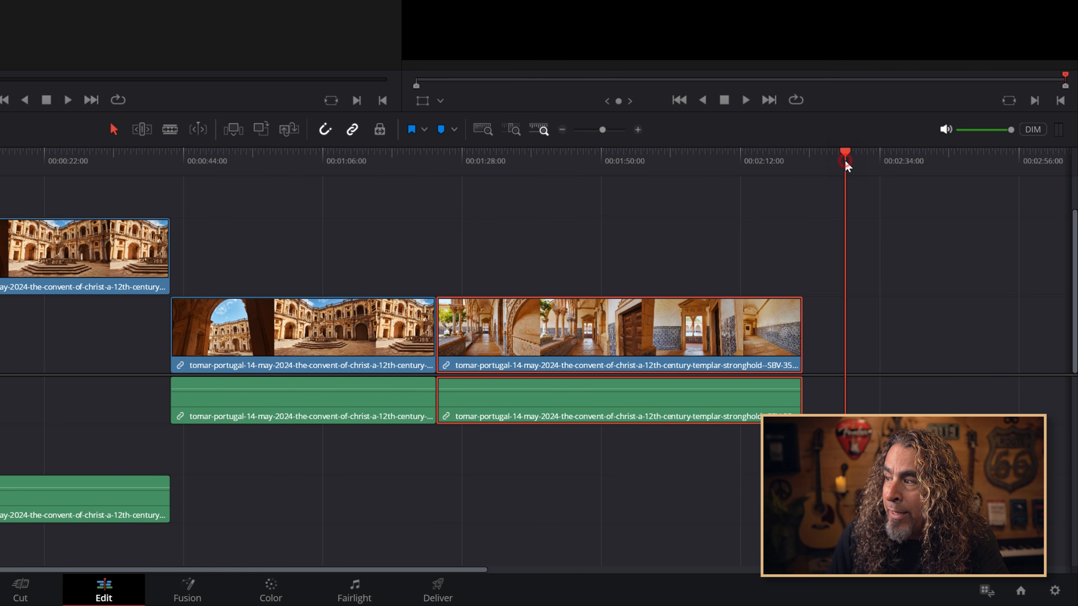
right_click(922, 287)
click(940, 297)
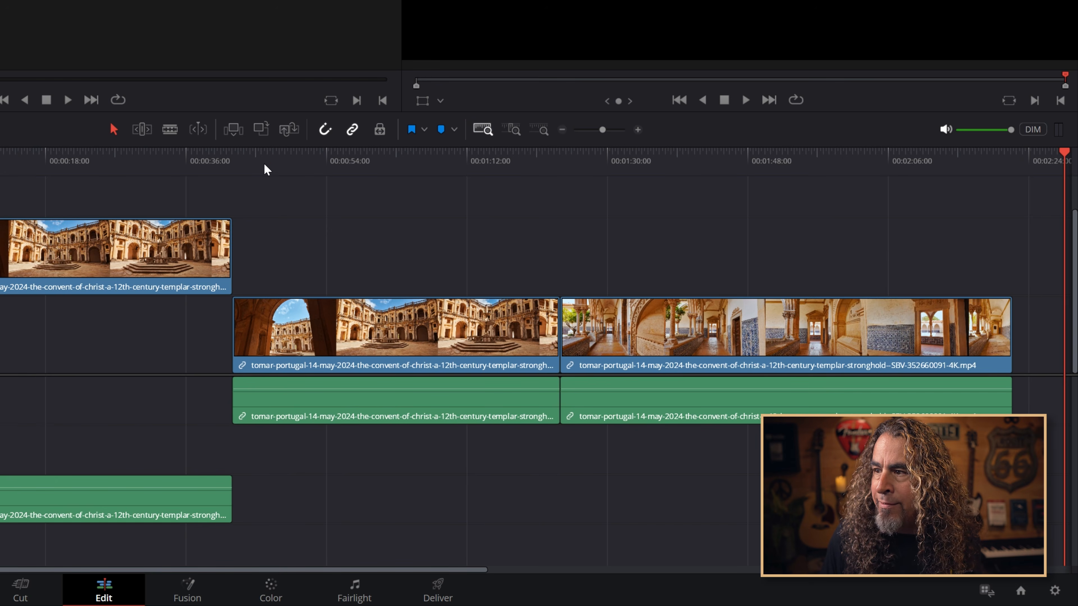
click(260, 161)
click(365, 162)
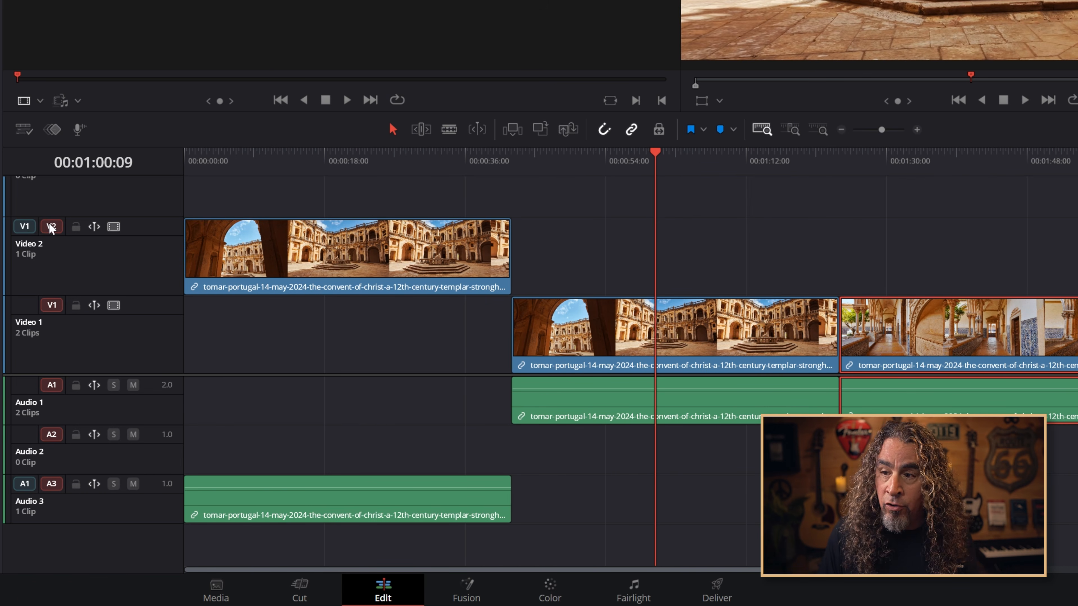
click(51, 305)
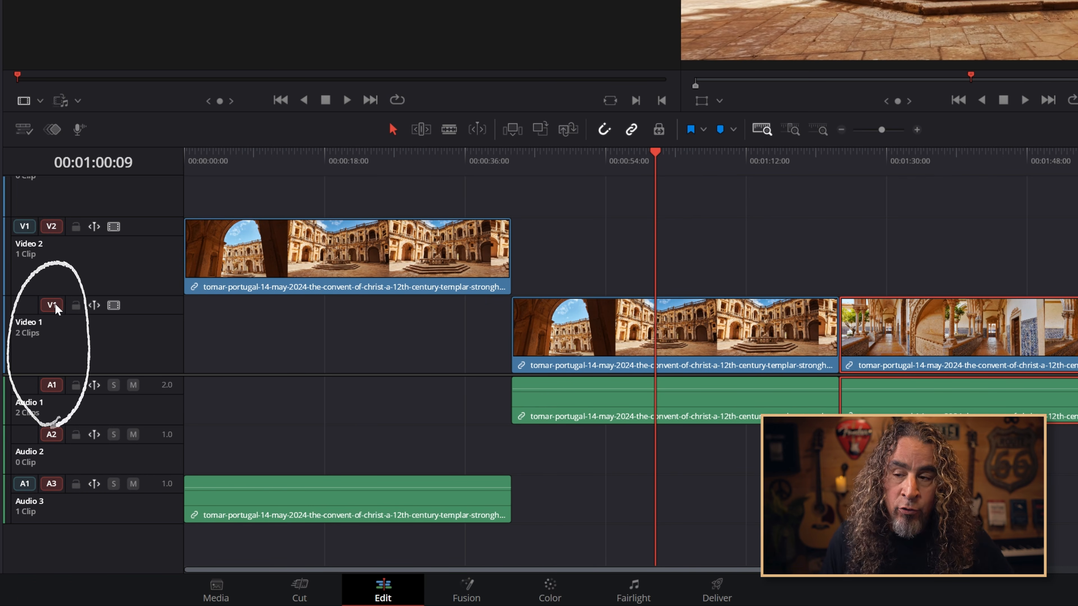
click(52, 384)
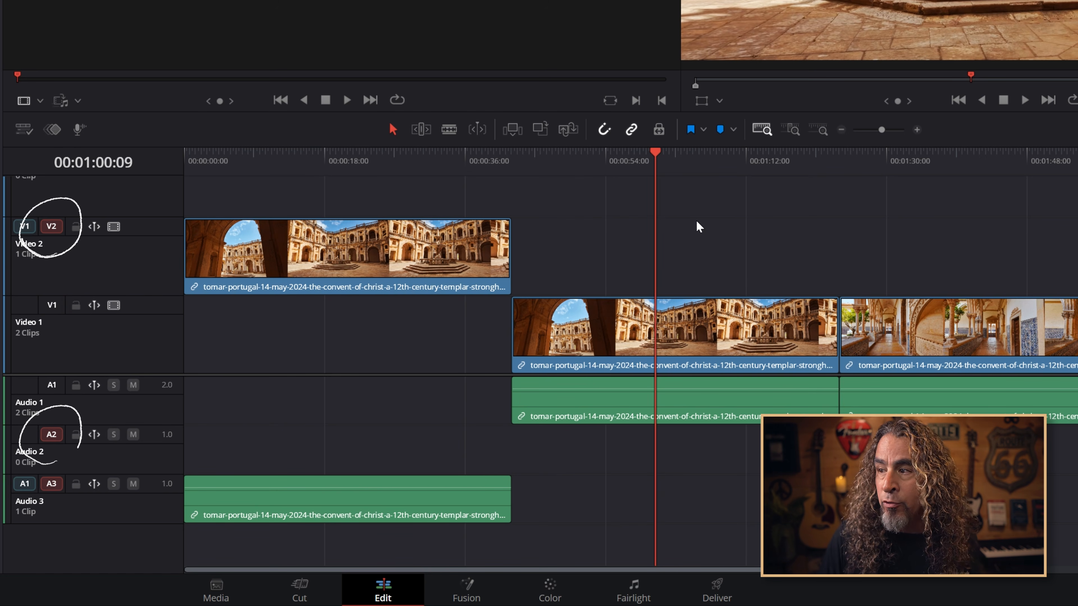
Paste the copied cloister clip at the playhead onto Video 2 and Audio 2, then undo the paste
right_click(671, 234)
click(700, 242)
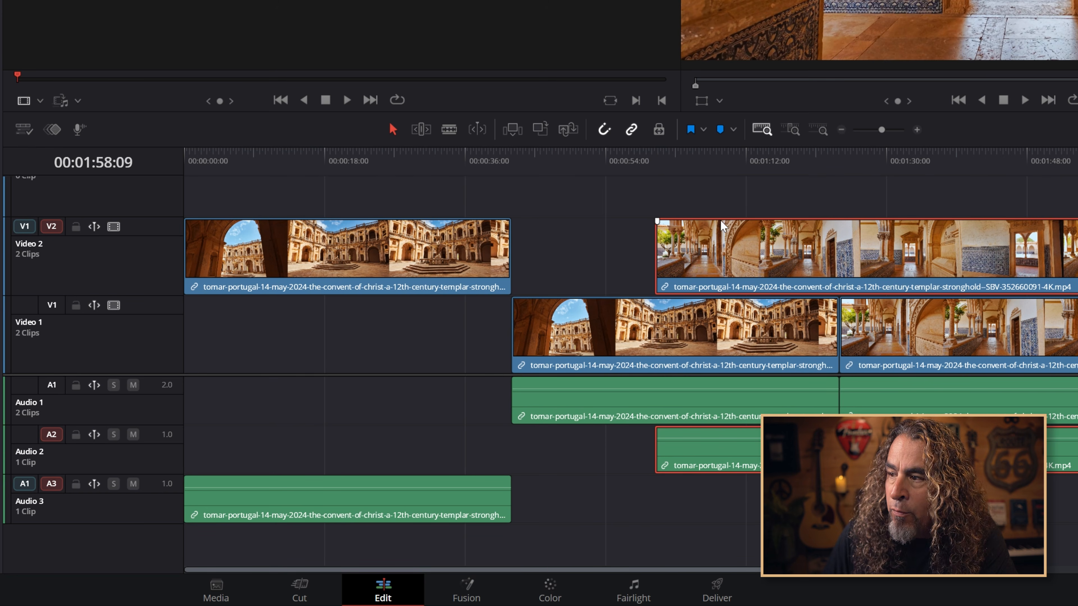
key(ctrl+z)
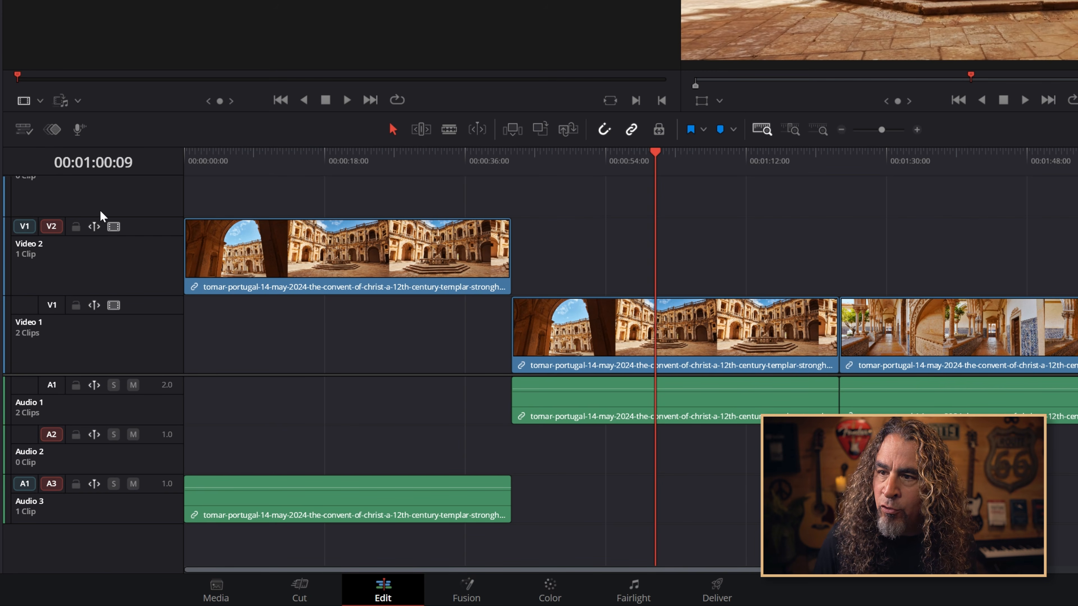
Set the destination targeting so only Video 3 and Audio 3 are enabled for pasting
click(50, 384)
shift+click(51, 386)
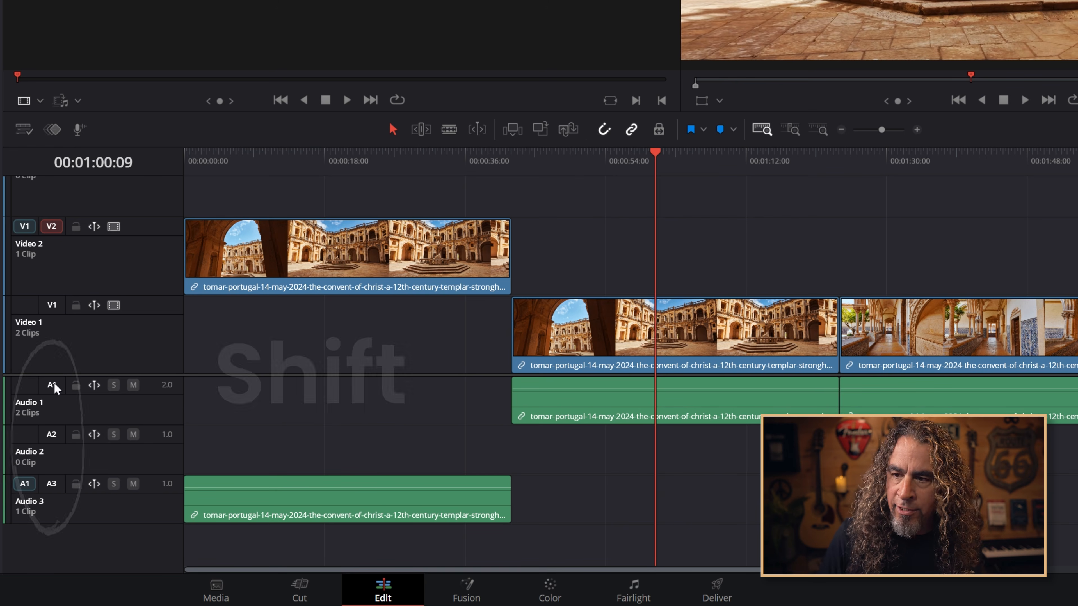
click(52, 305)
scroll(70, 314, up, 1)
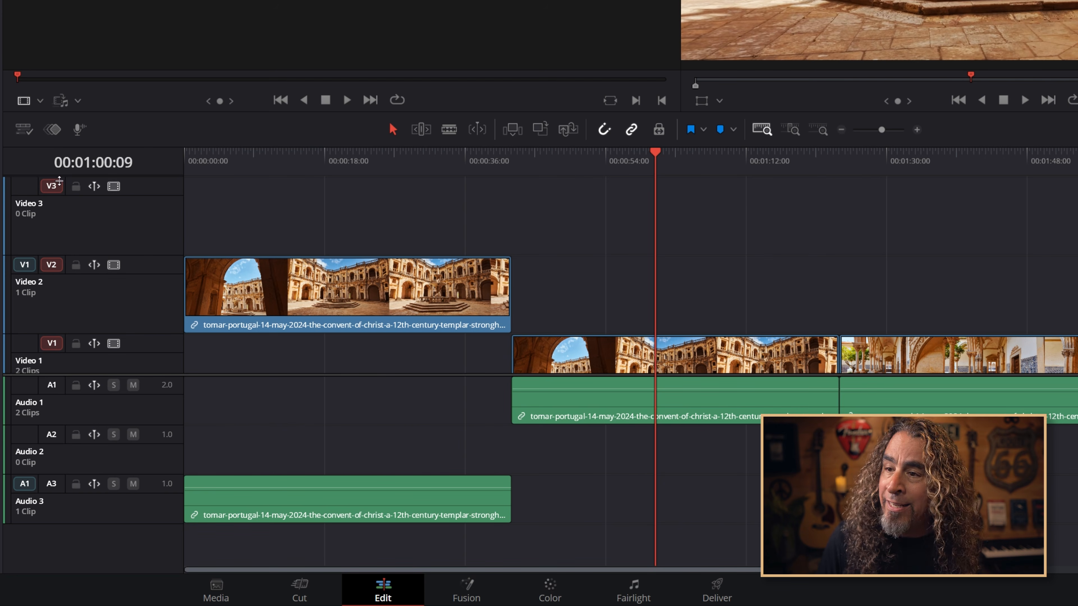
click(56, 191)
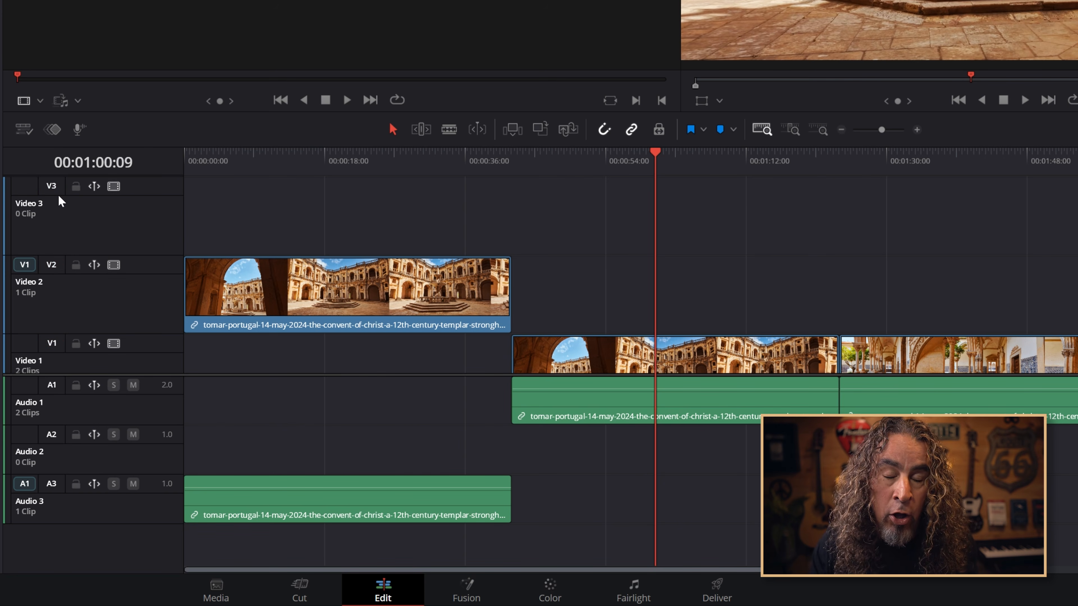
click(51, 186)
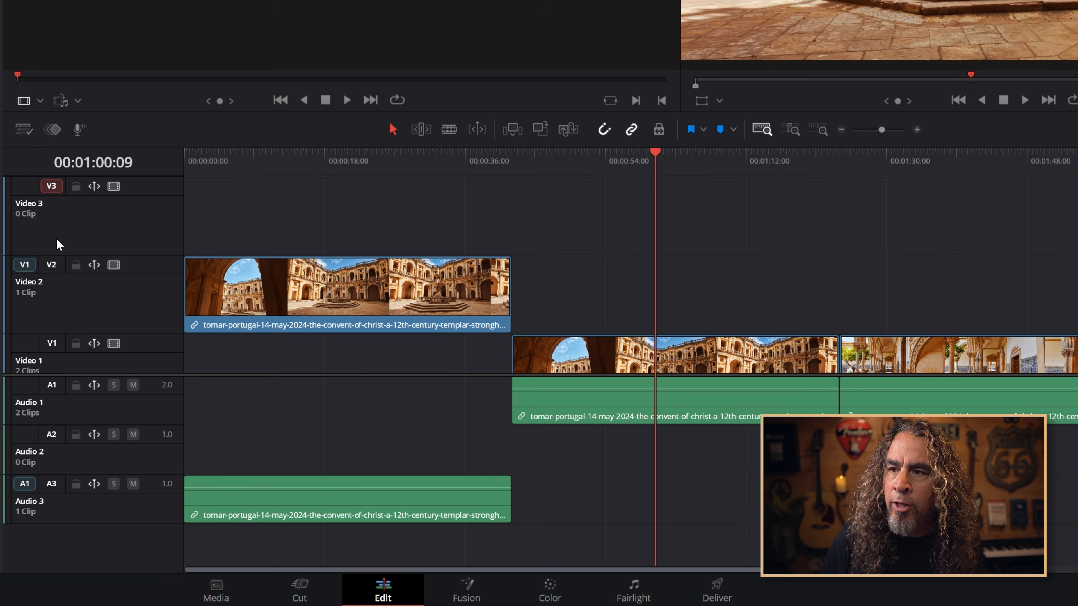
click(51, 485)
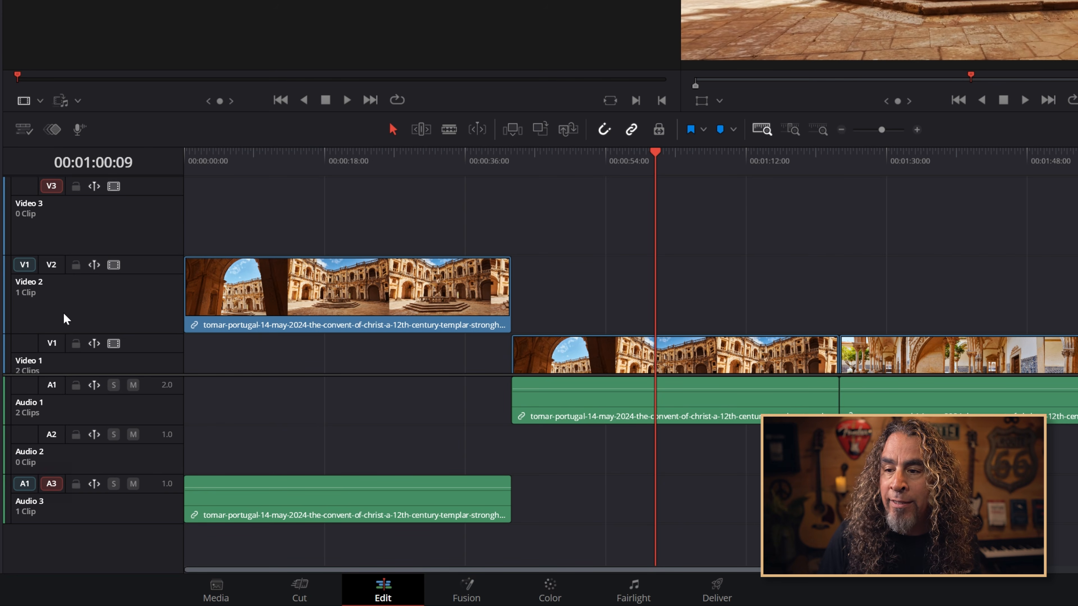
Paste the copied cloister clip at the playhead onto Video 3 and Audio 3
key(space)
right_click(717, 219)
click(759, 225)
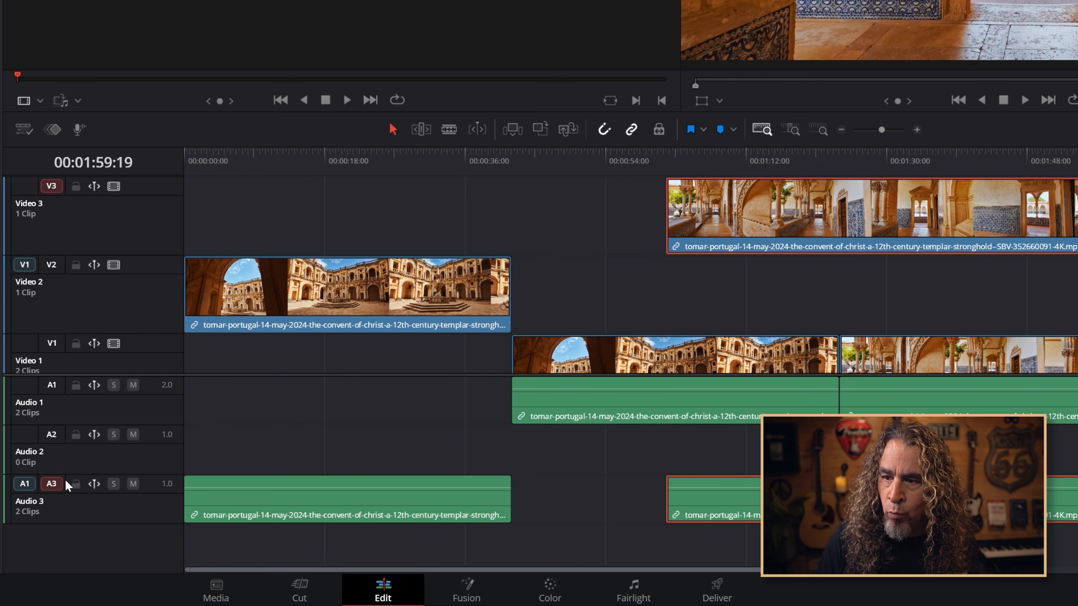
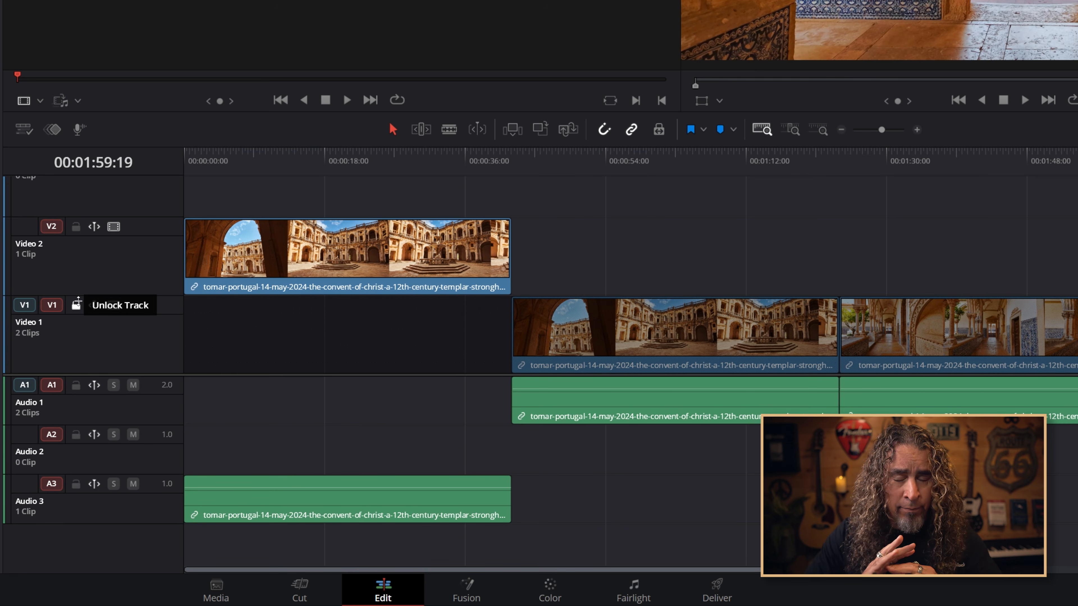
Unlock the Video 1 track, then disable and re-enable it
click(76, 303)
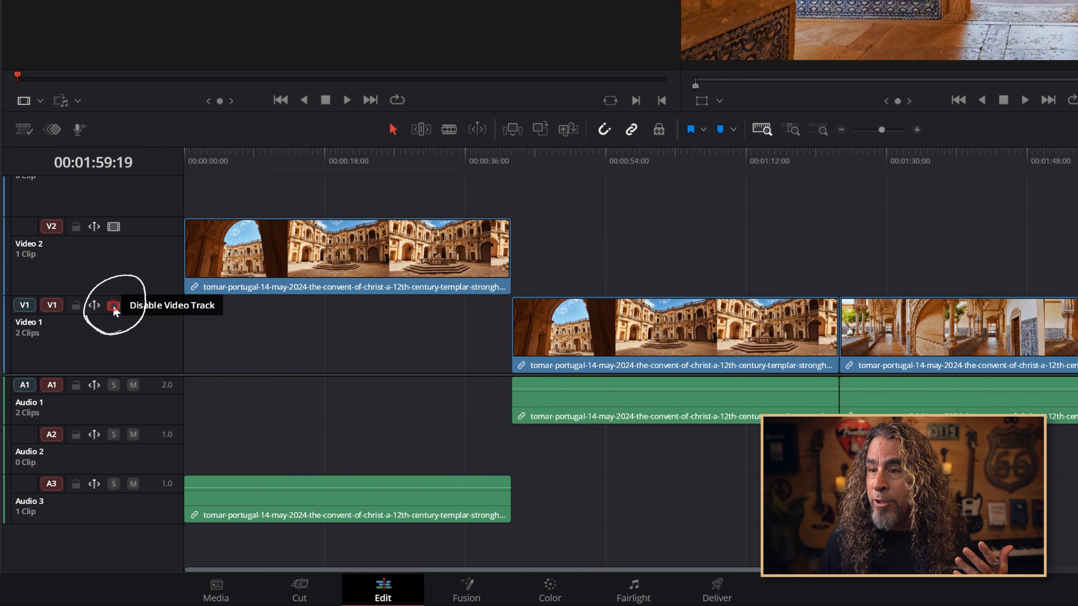
click(114, 306)
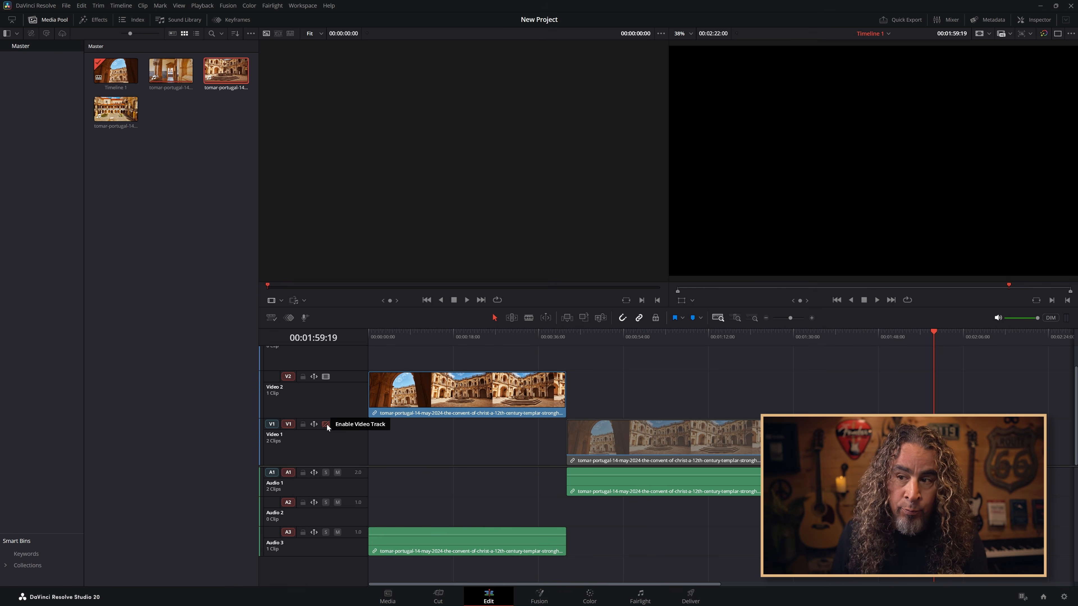
click(325, 424)
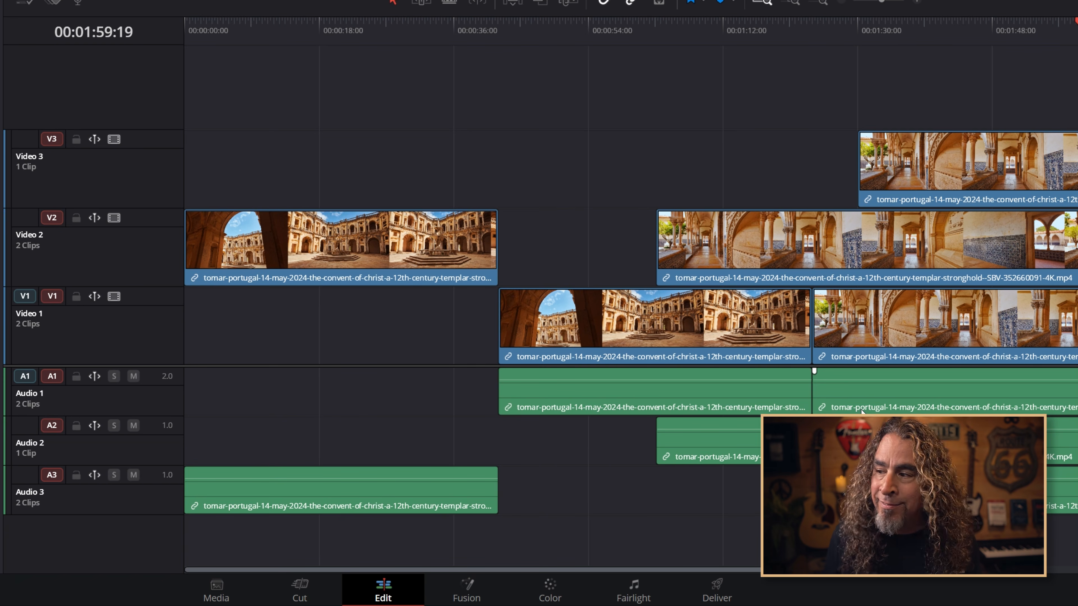
Turn the timeline's audio waveform display off and back on through the timeline view options
drag(167, 46, 578, 552)
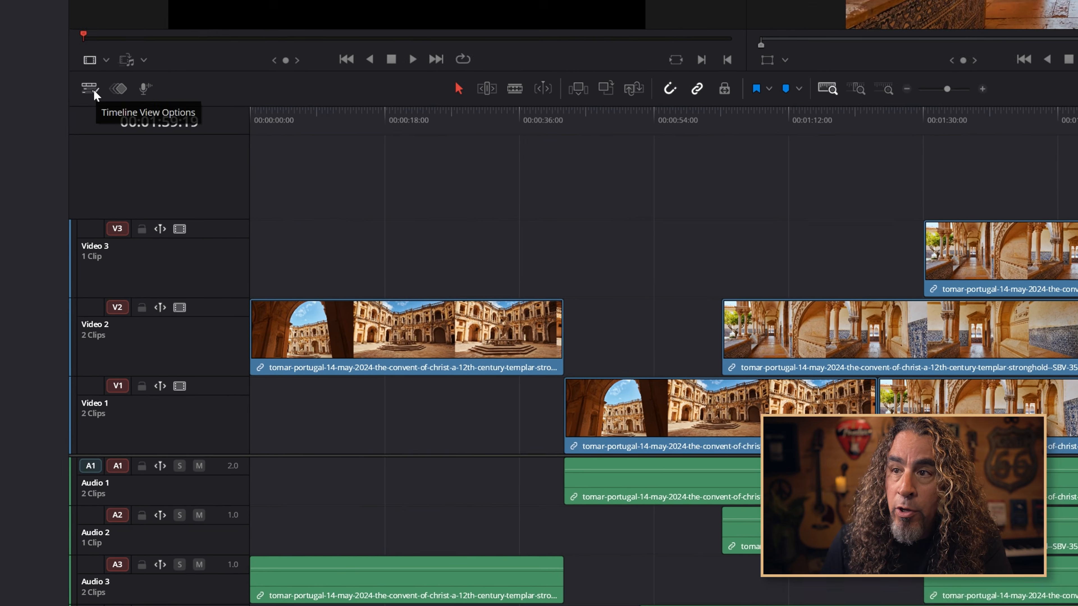
click(33, 11)
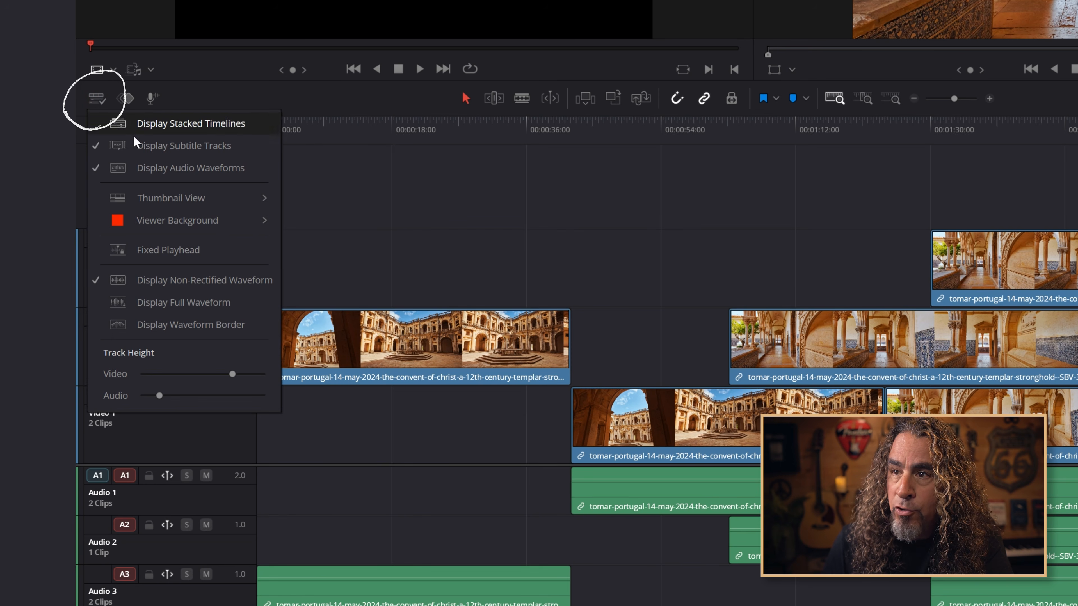
click(137, 169)
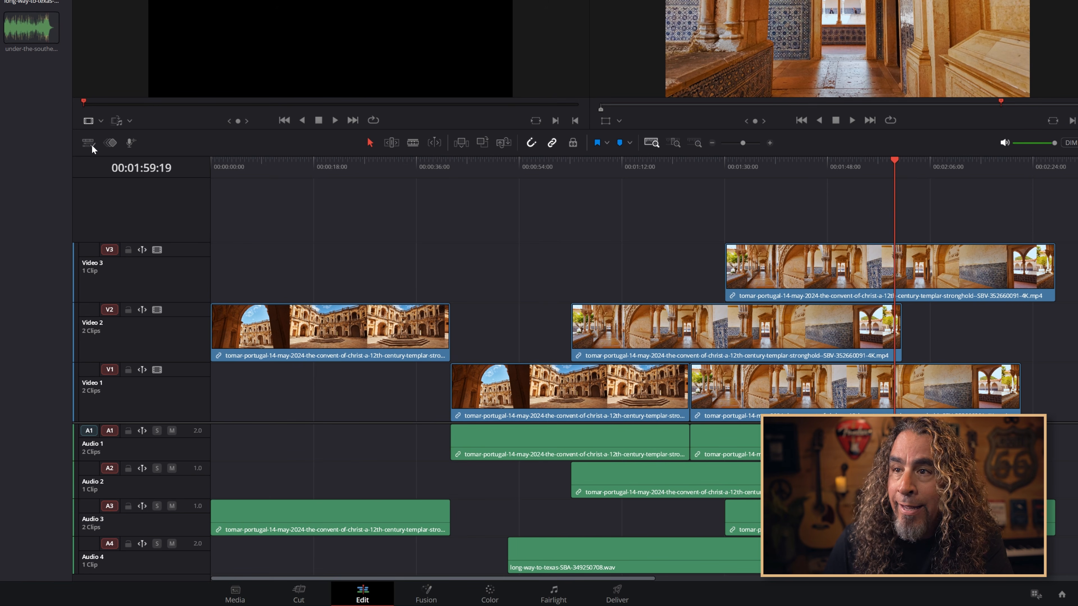
click(90, 144)
click(117, 196)
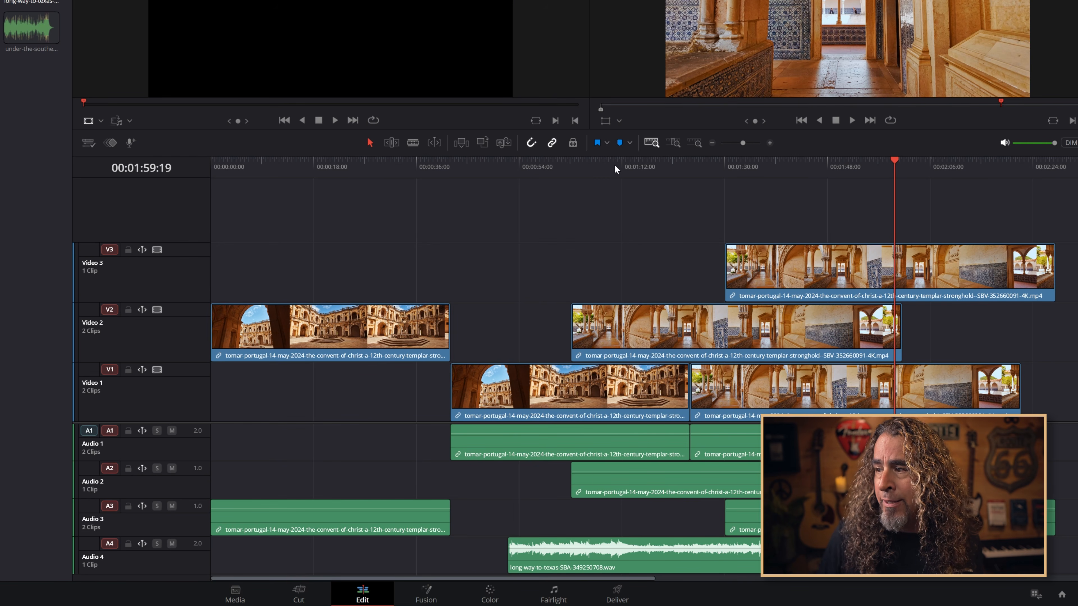
Place the playhead at 00:01:11:12 and toggle sync lock on Video 1 off and back on
click(619, 167)
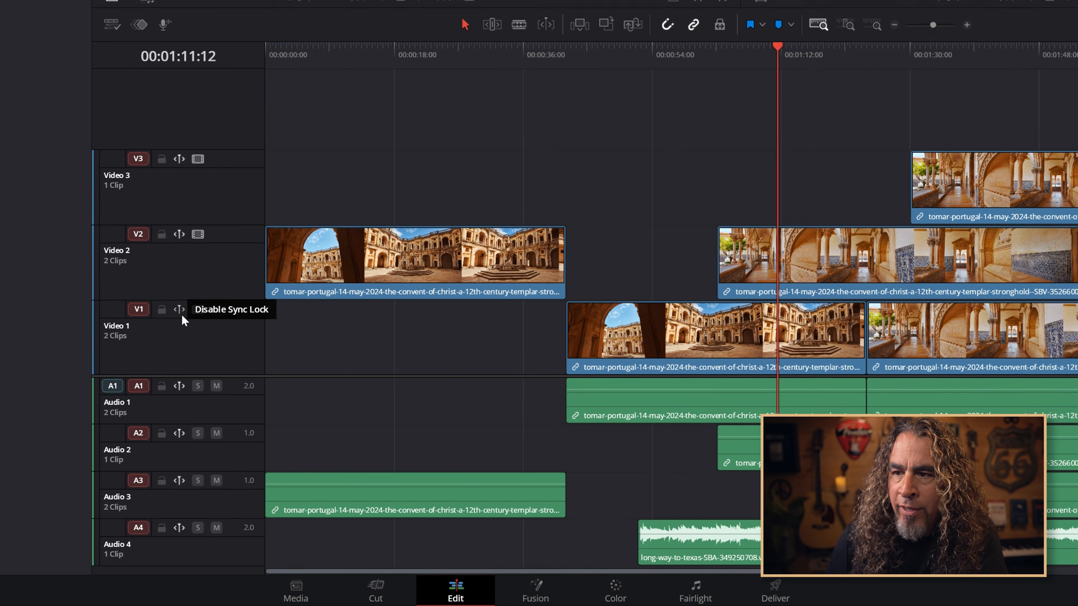
click(195, 302)
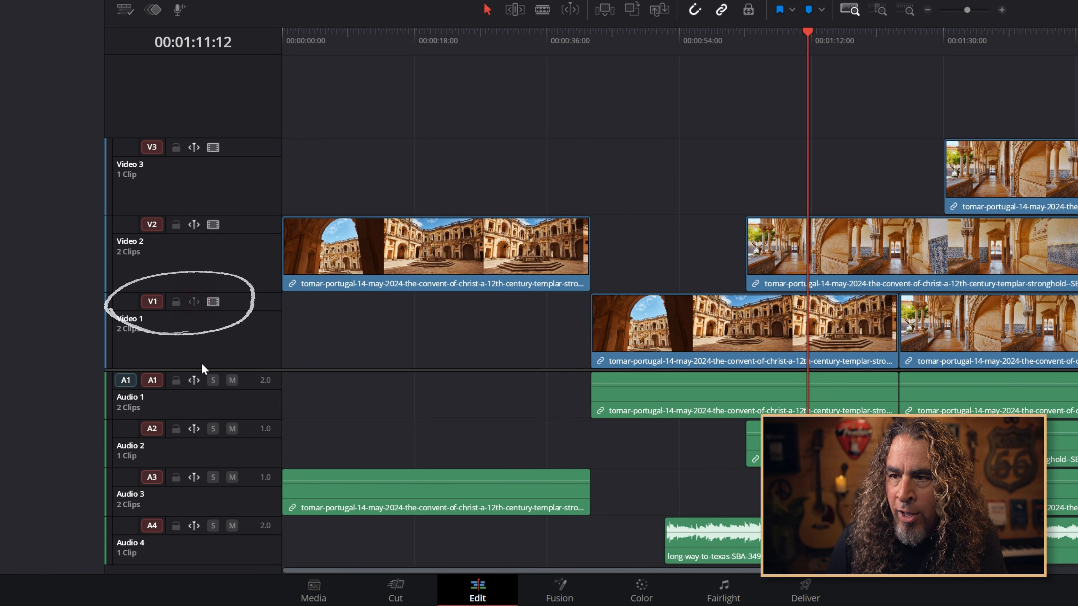
click(193, 302)
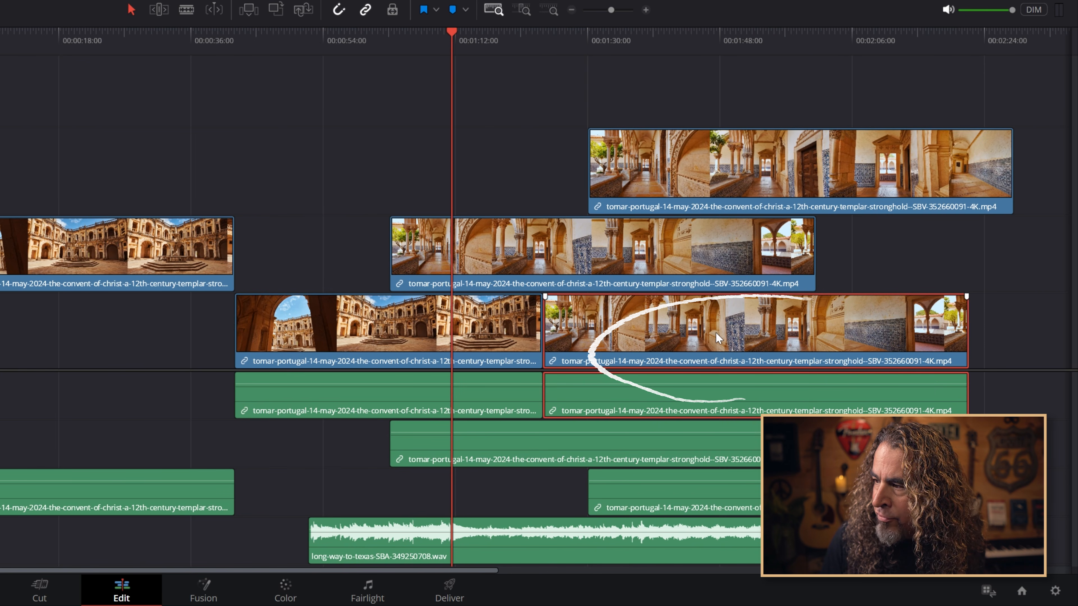
Copy the last cloister clip on Video 1
right_click(1075, 334)
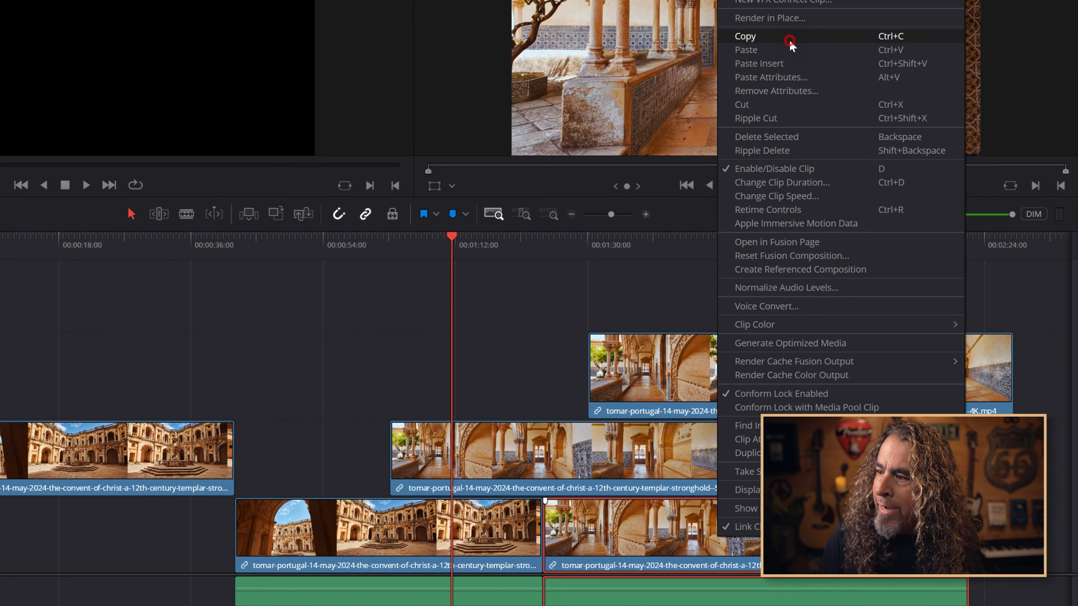
click(787, 38)
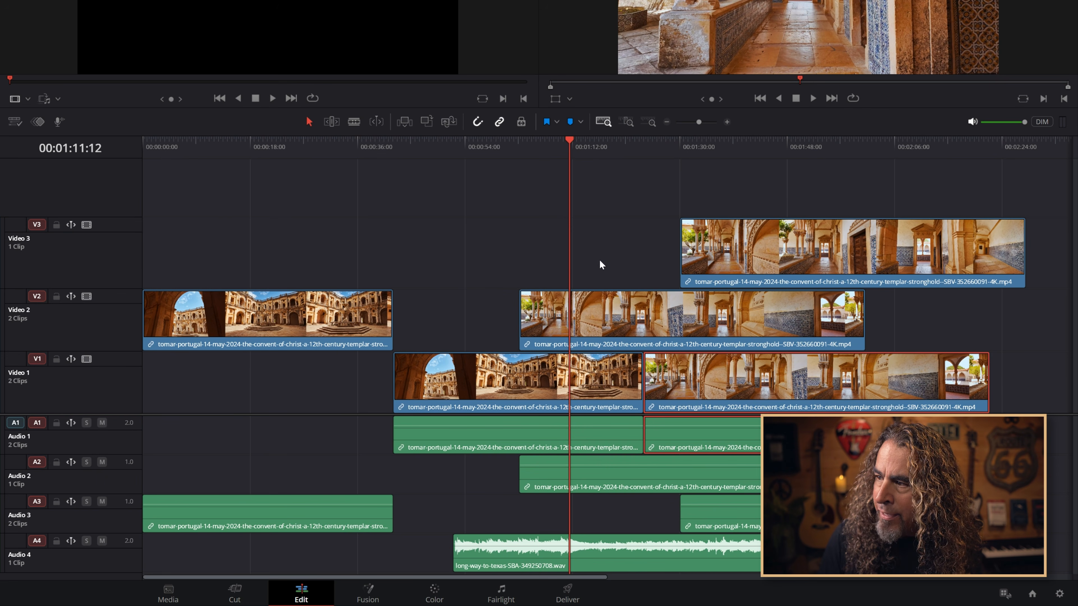
Paste the copied clip at the playhead, then undo the paste
right_click(600, 260)
click(622, 272)
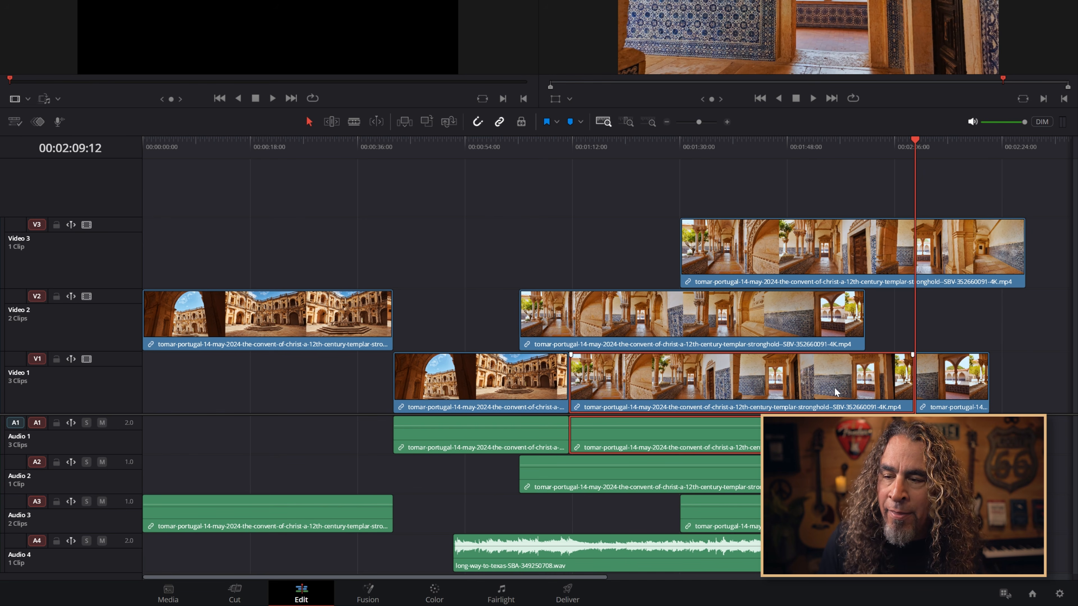
key(ctrl+z)
Paste insert the copied clip at the playhead
right_click(594, 223)
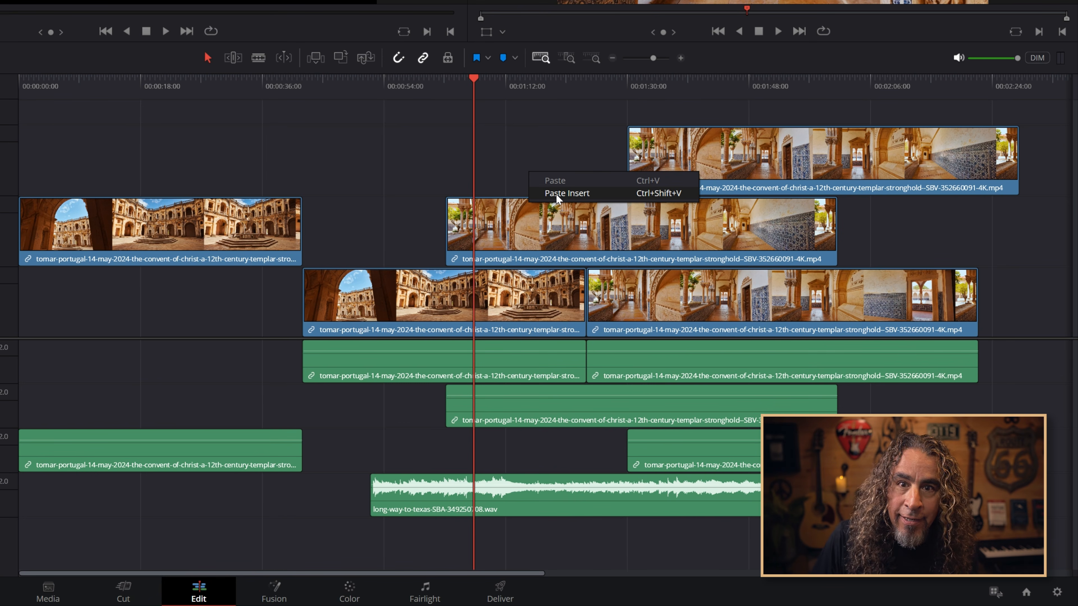
click(556, 194)
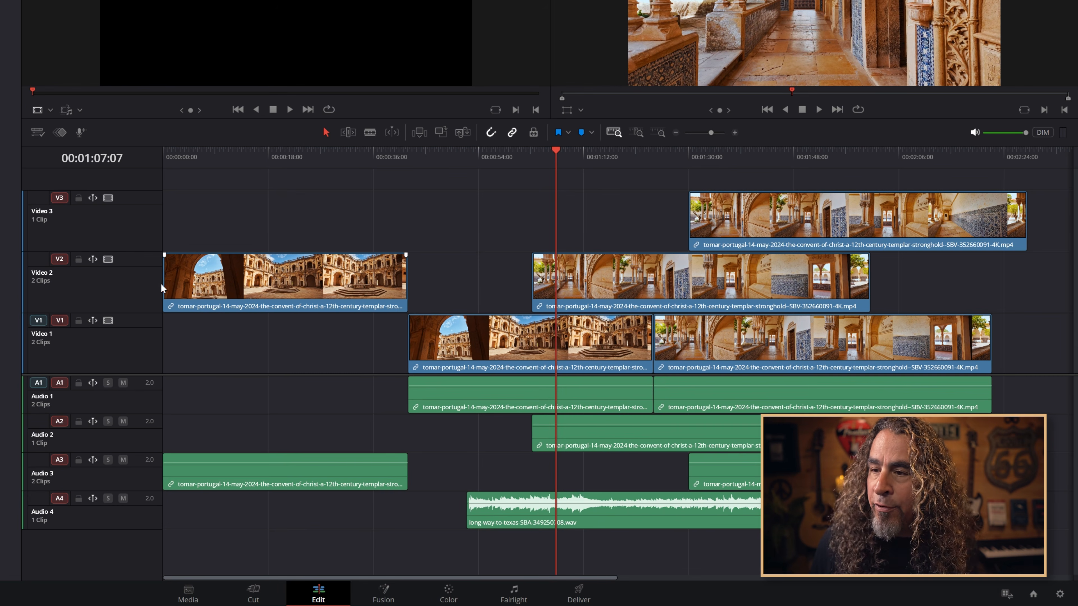
Toggle the sync lock controls on Video 1 and Audio 1
click(89, 321)
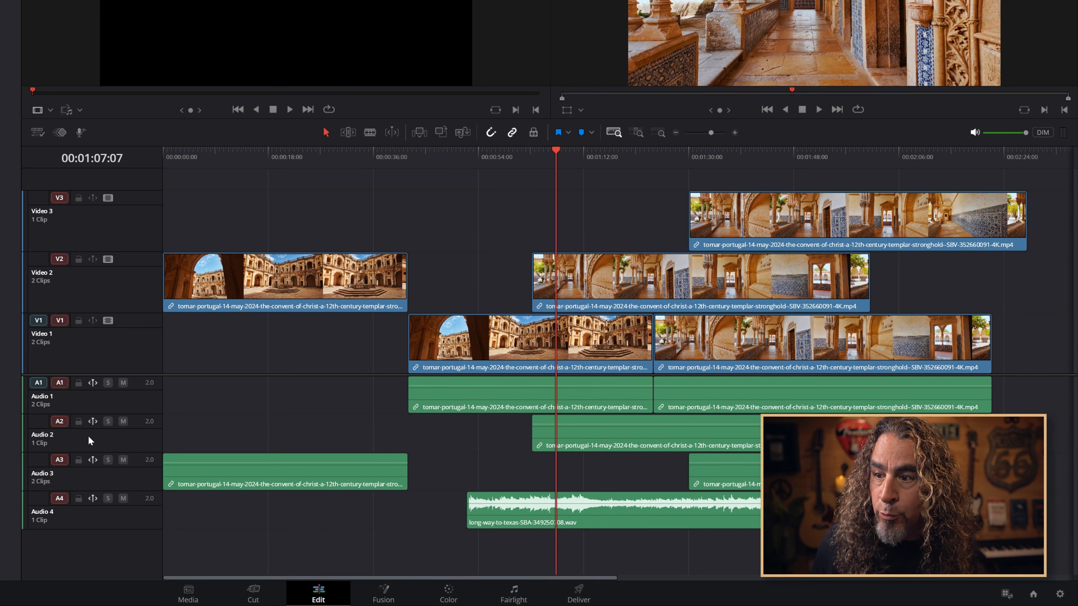
click(92, 383)
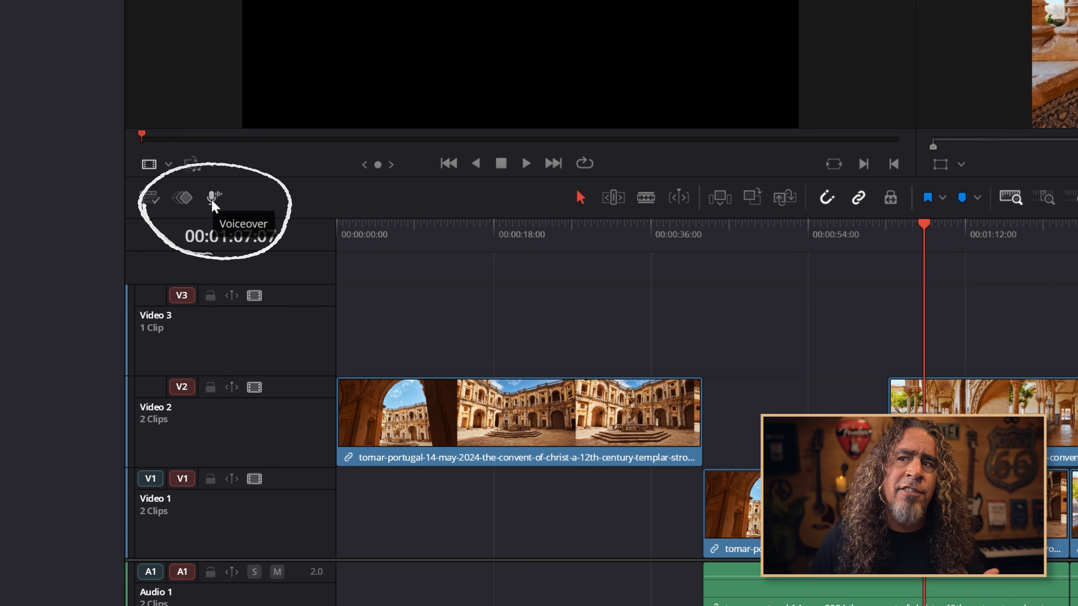
Open Record Voiceover, check the audio input and file name, and set the record track to Audio 5
click(213, 199)
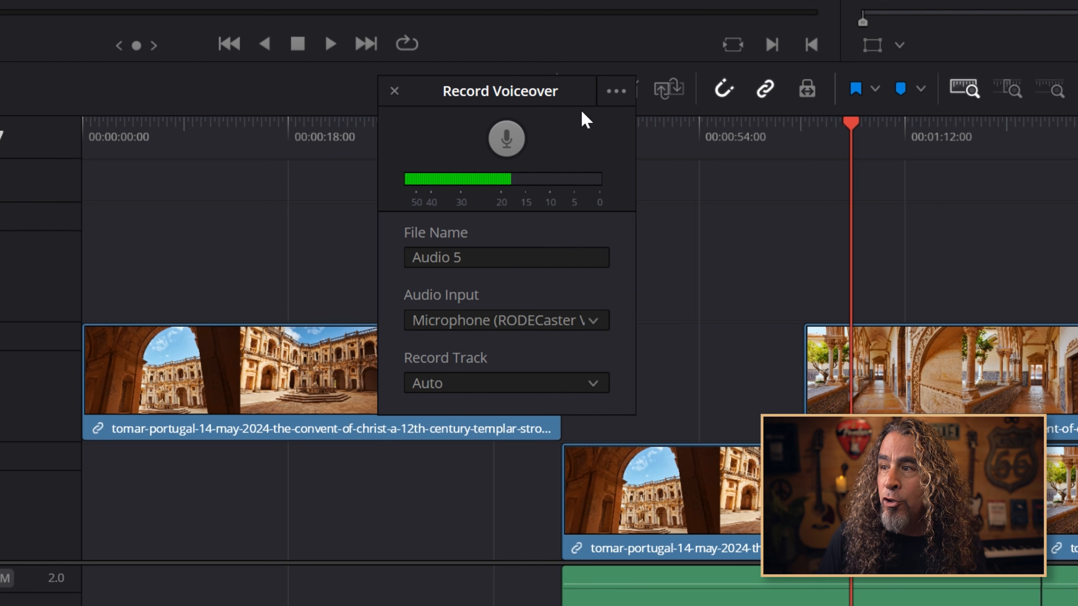
click(449, 332)
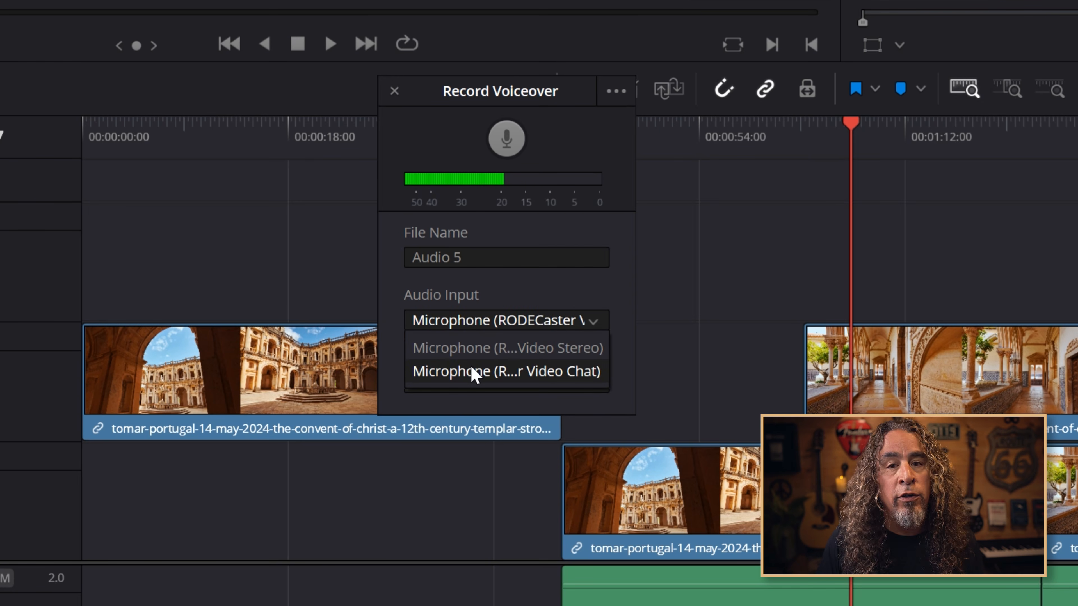
click(506, 289)
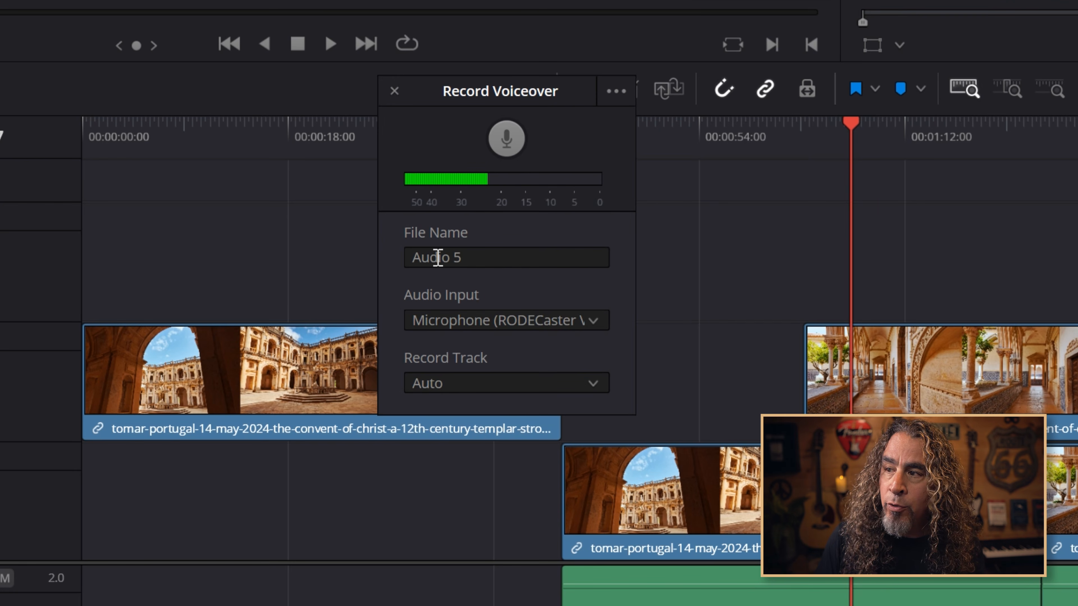
drag(421, 258, 482, 258)
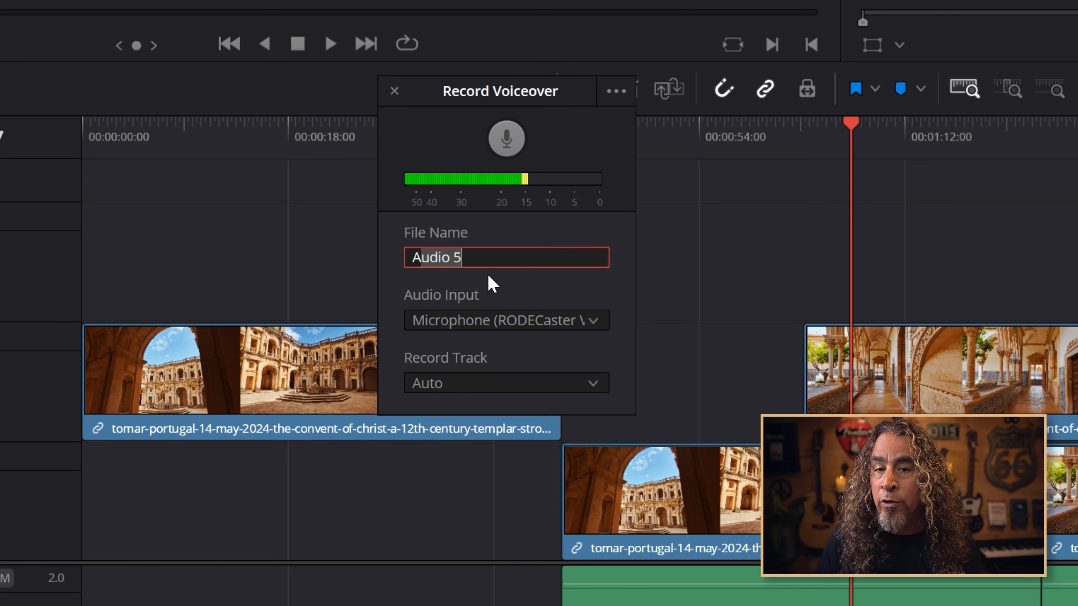
click(467, 384)
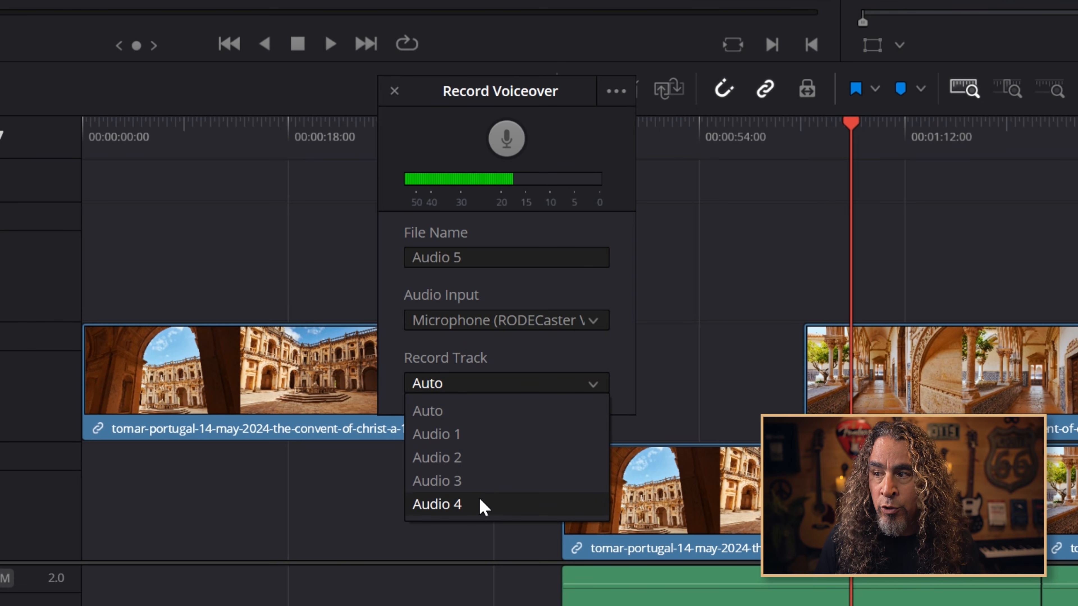
click(457, 594)
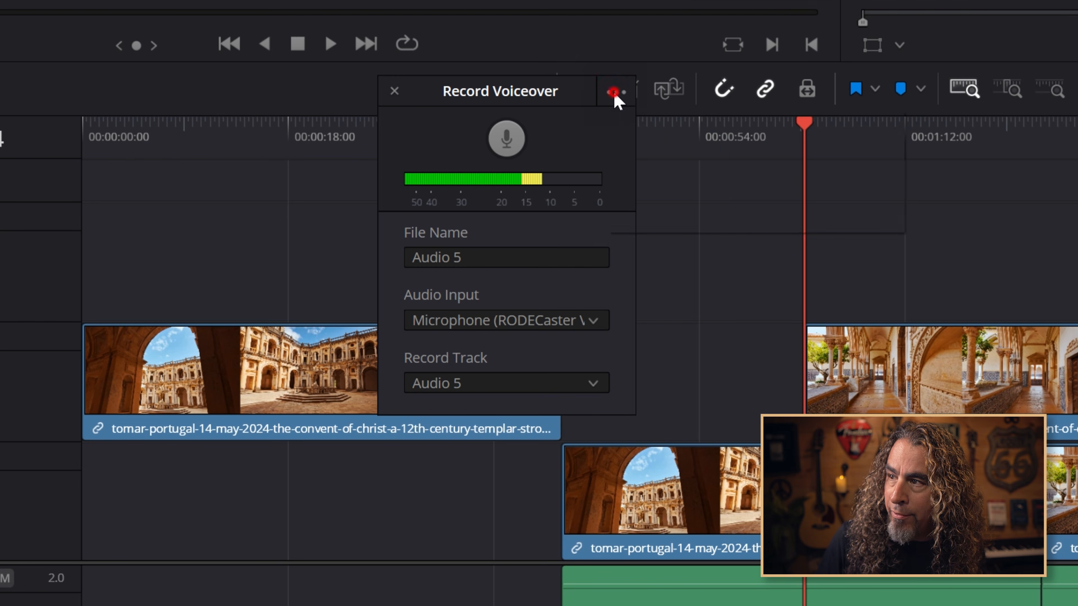
Turn off the 3 seconds countdown and turn on muting timeline audio while recording
click(614, 99)
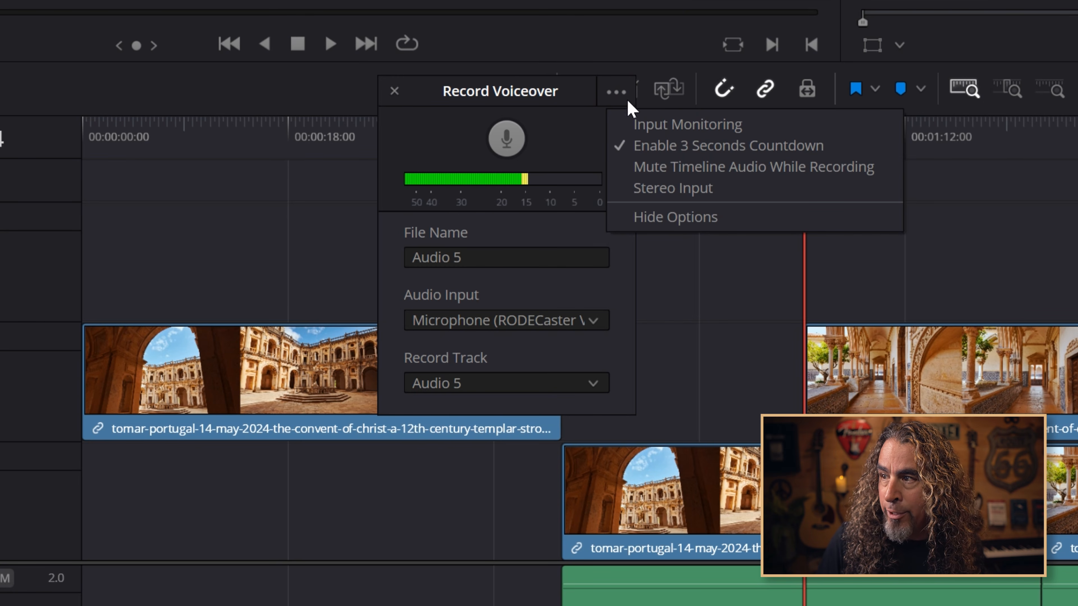
click(652, 149)
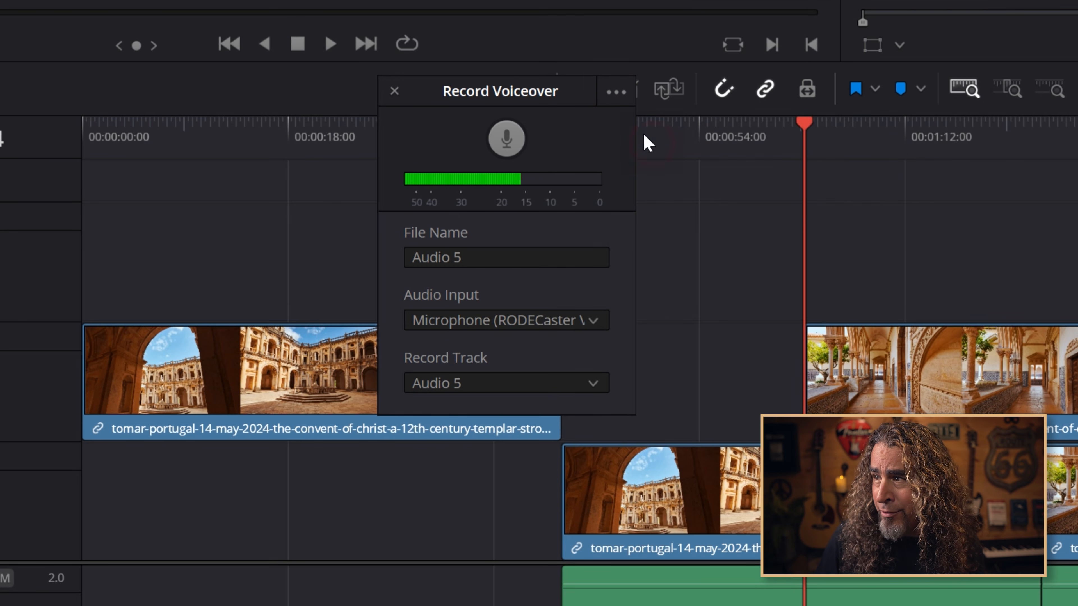
click(617, 94)
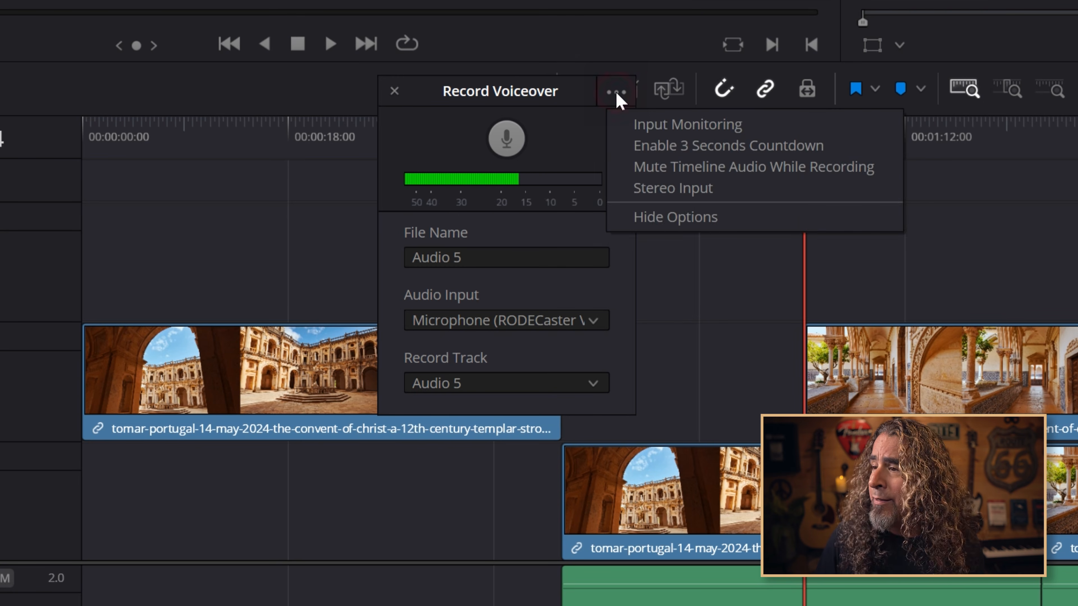
click(687, 167)
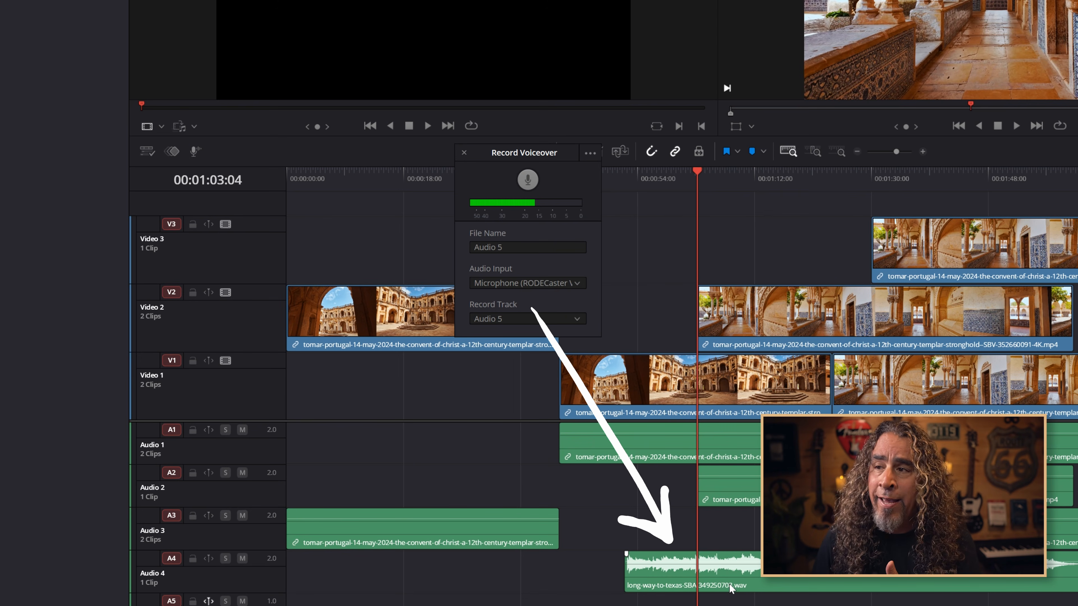
click(590, 153)
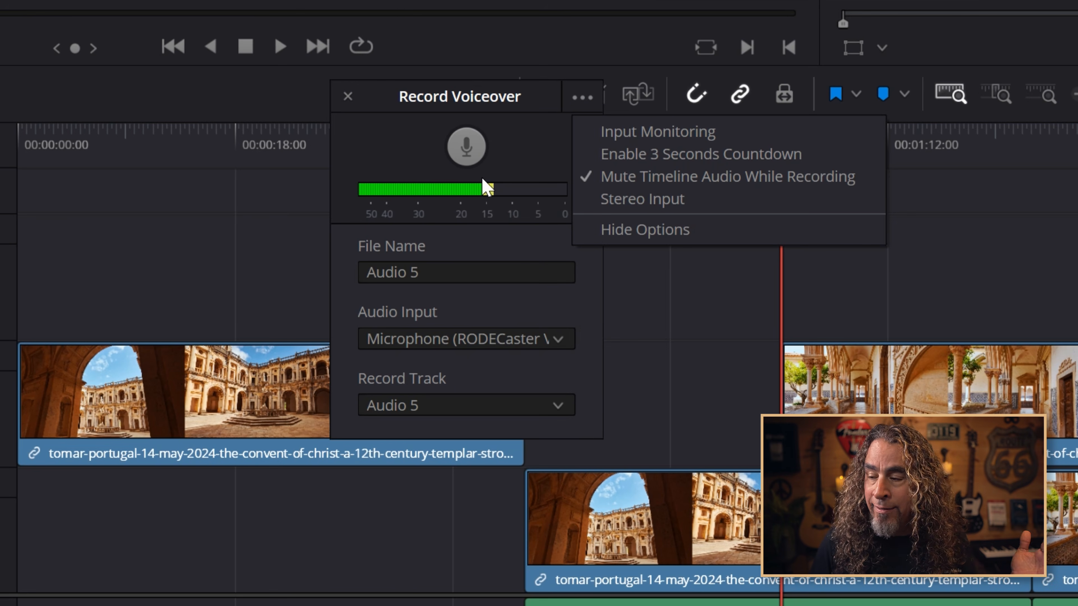
click(351, 95)
Record a voiceover clip onto Audio 5 at the playhead
click(473, 155)
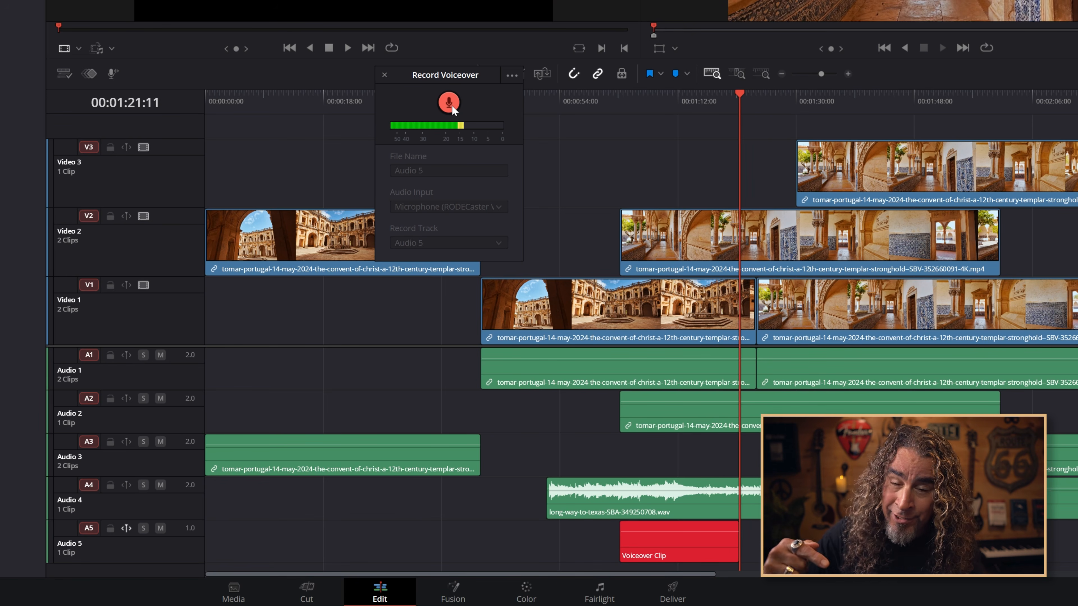
click(451, 105)
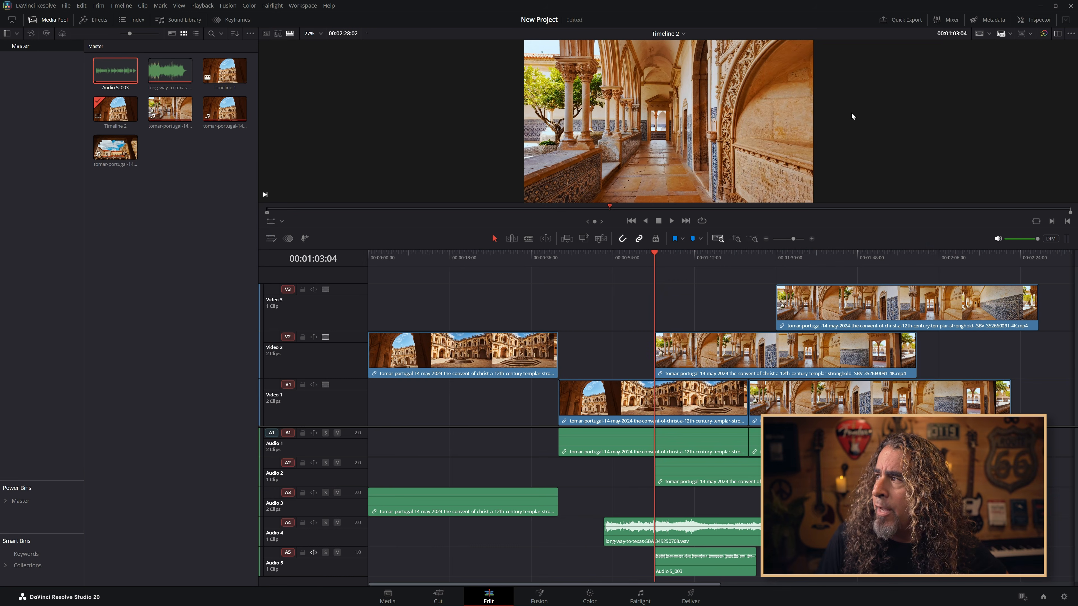
Open the Inspector and the Mixer panels
click(1029, 22)
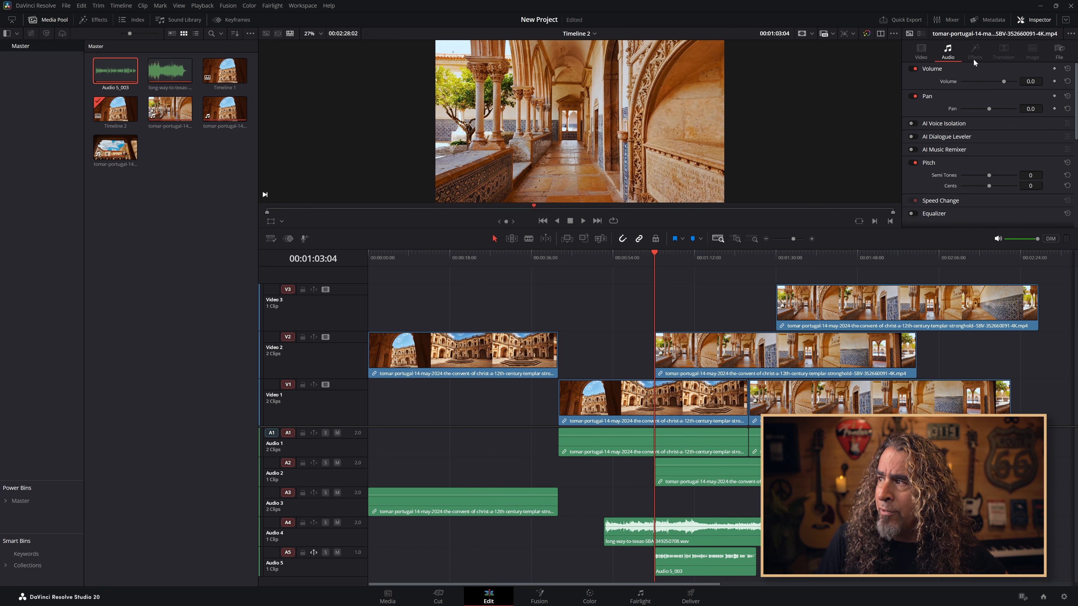
click(307, 513)
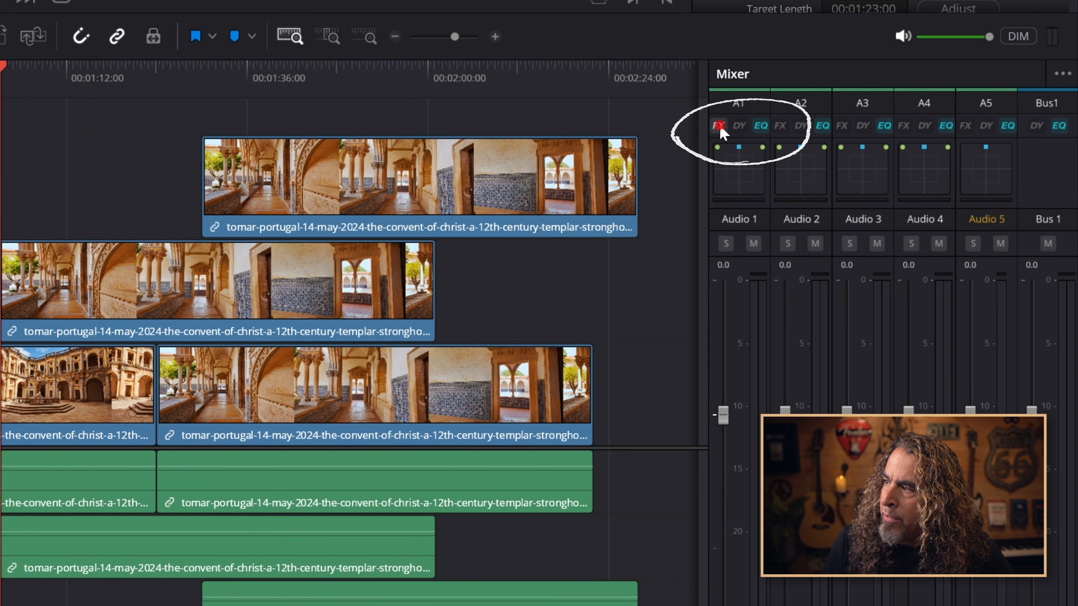
Open the effects and the equalizer for Audio 1 from the mixer, then select the Audio 1 channel
click(720, 126)
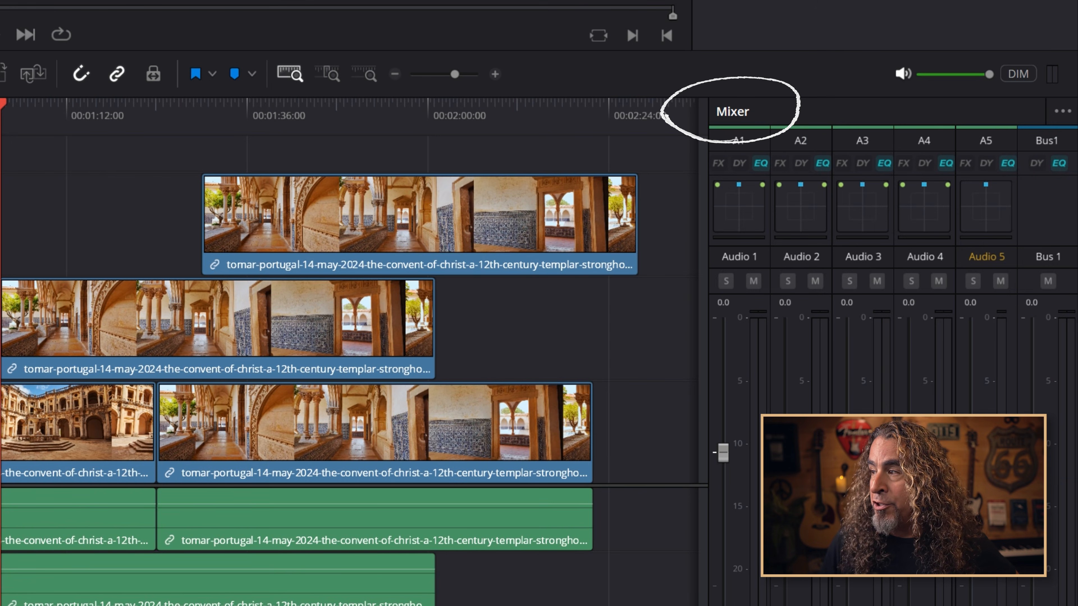
click(761, 163)
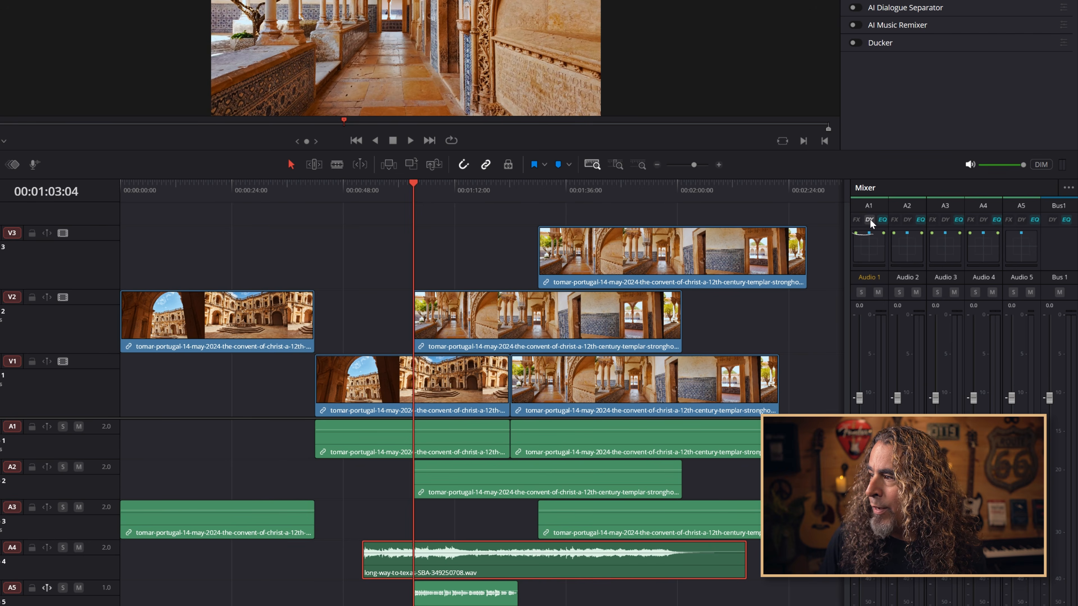
click(869, 220)
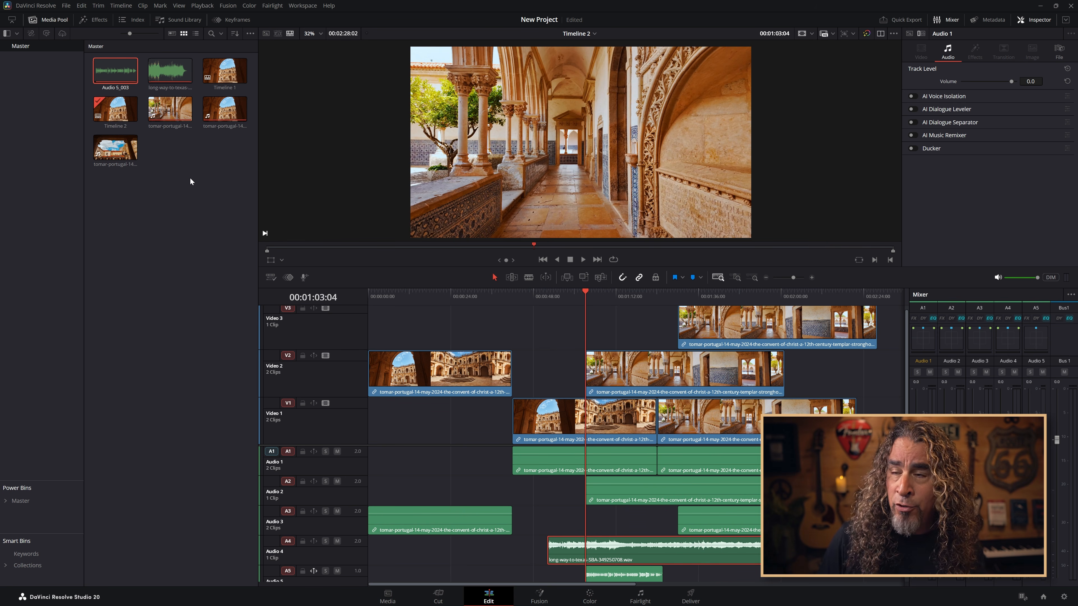
Create a new timeline named Timeline 3 without project settings, using vertical resolution 2160 x 3840
right_click(178, 171)
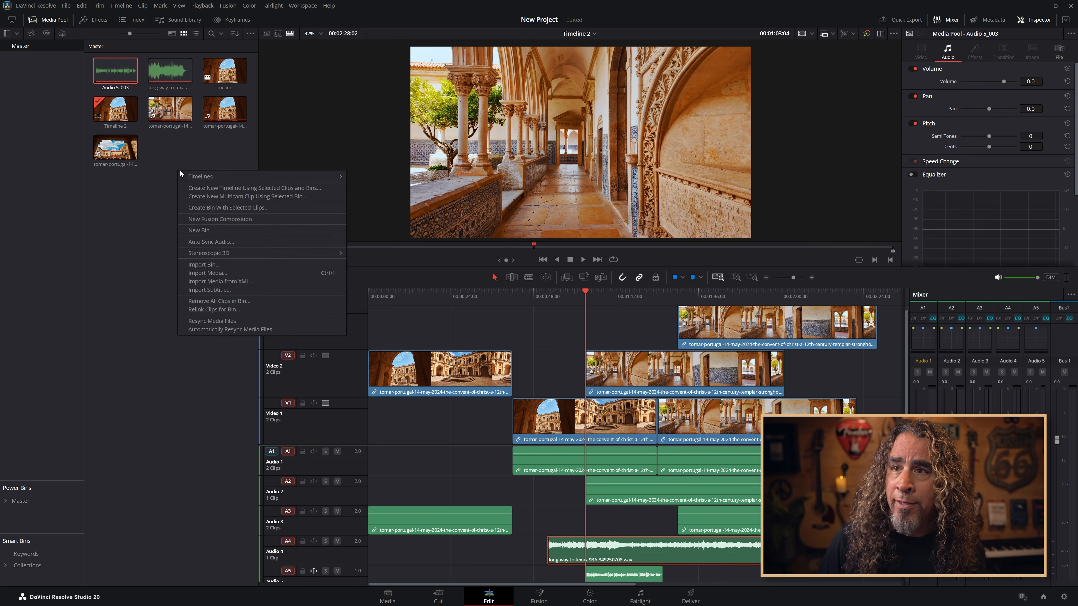
mouse_move(248, 175)
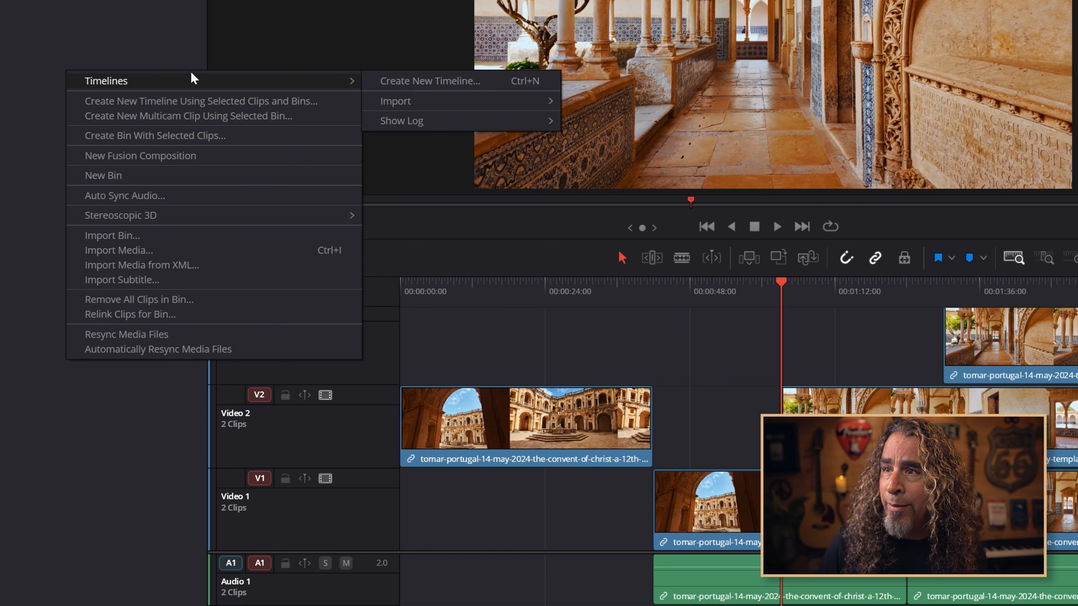
click(428, 81)
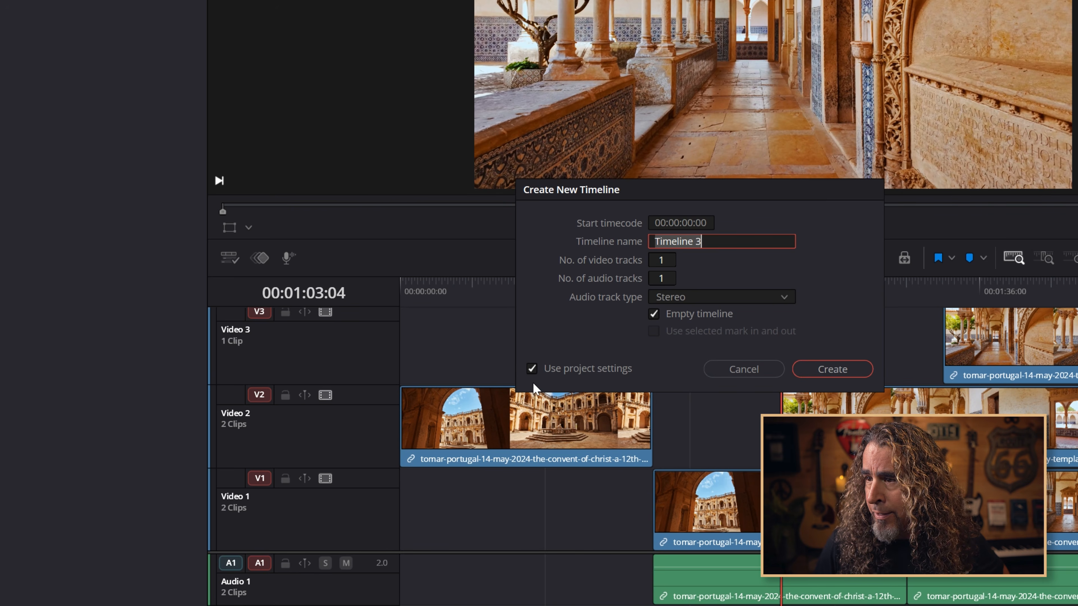
click(532, 368)
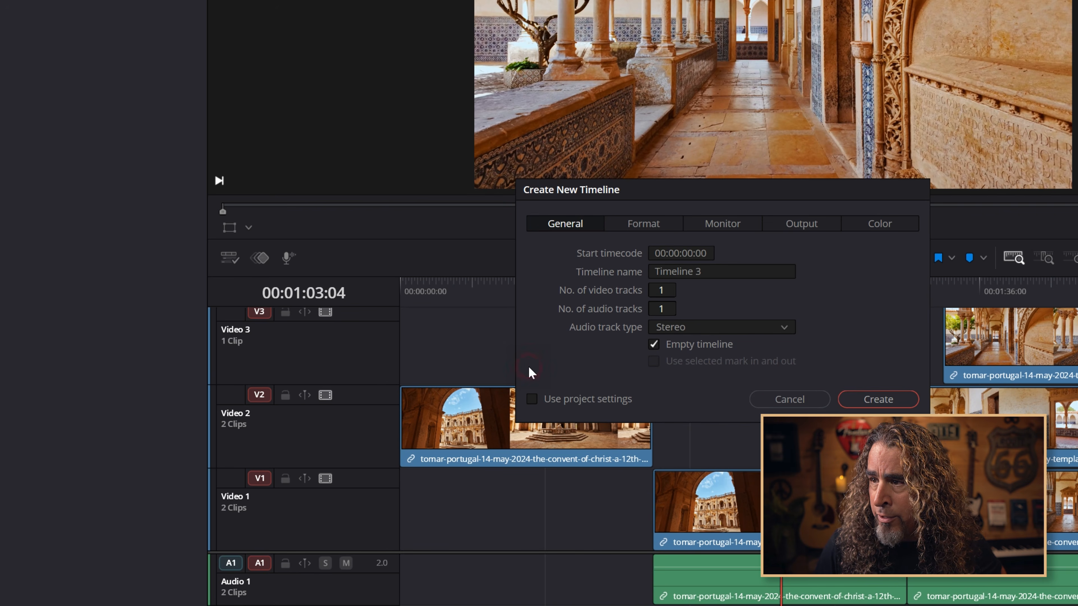
click(633, 225)
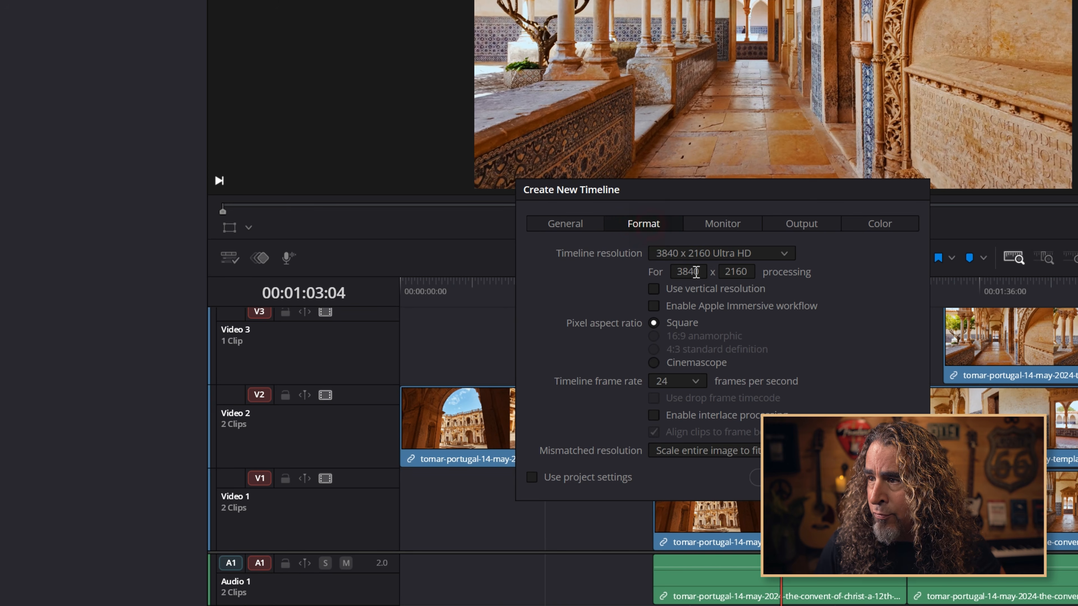
click(654, 289)
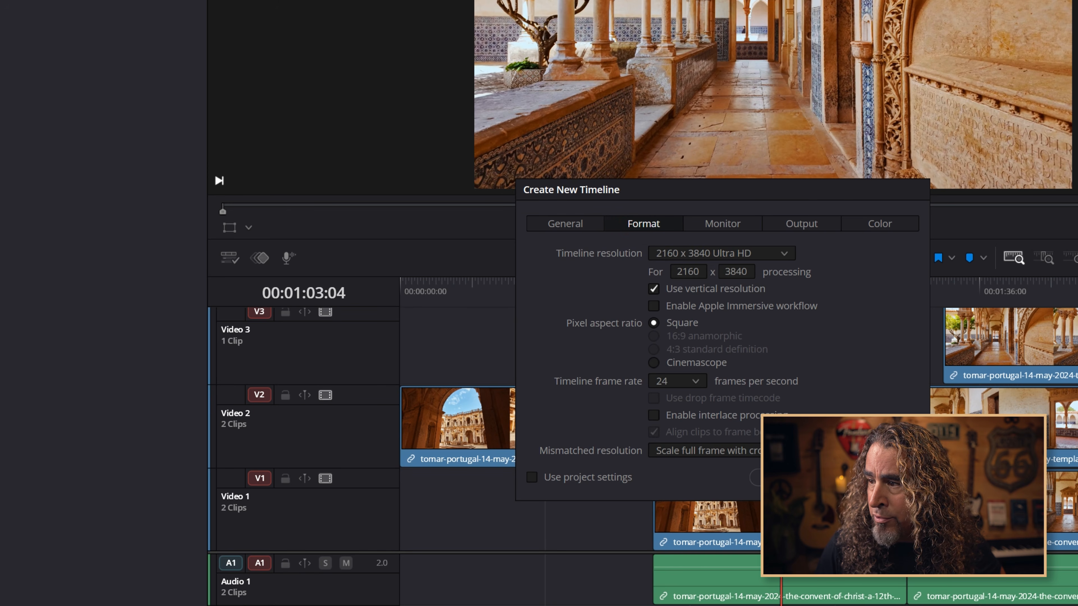
click(879, 478)
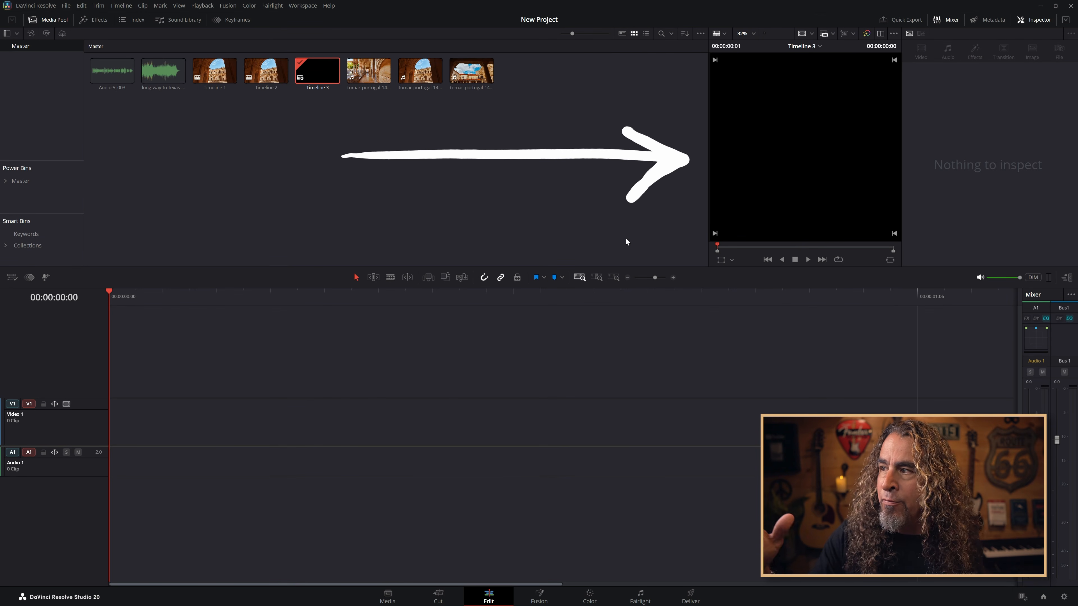
Add the tomar-portugal video clip from the media pool to the empty vertical timeline
drag(352, 75, 144, 433)
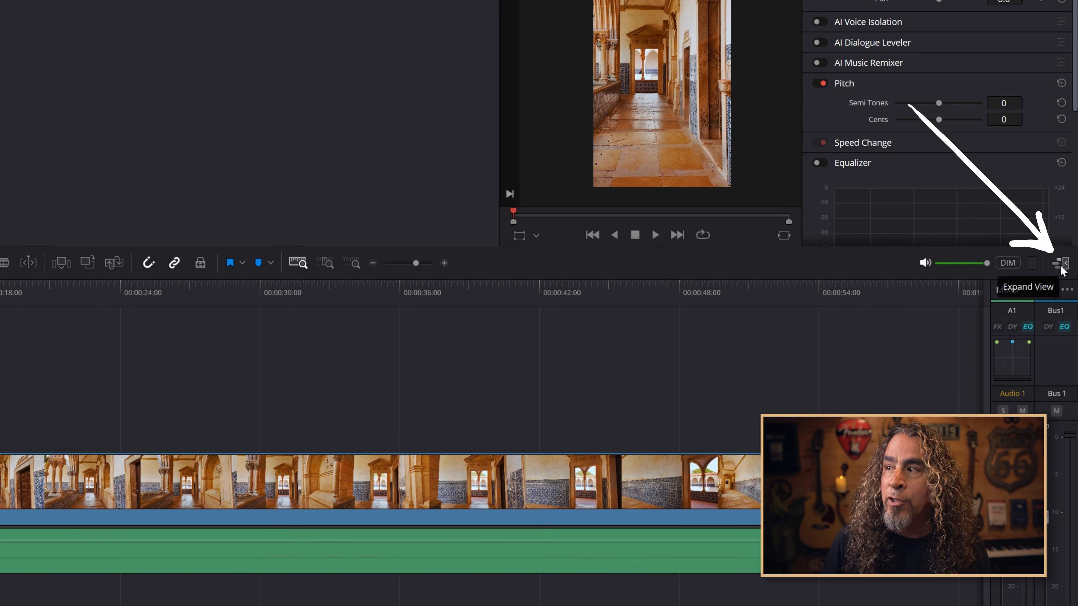
Expand the timeline view and hide the Mixer panel
click(1061, 265)
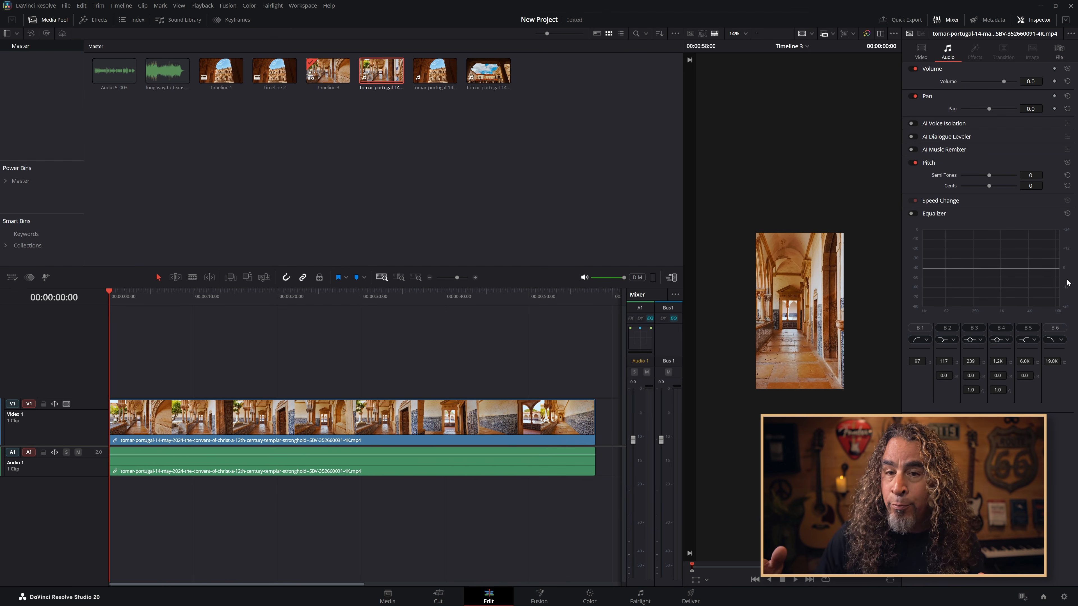
scroll(794, 323, up, 3)
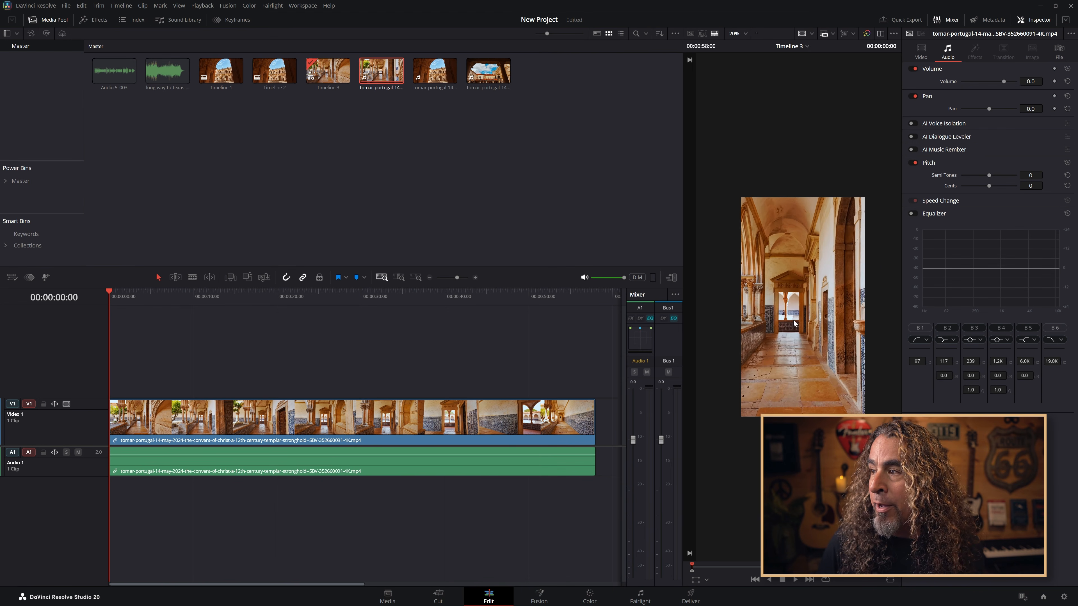
scroll(793, 320, up, 2)
scroll(800, 312, up, 2)
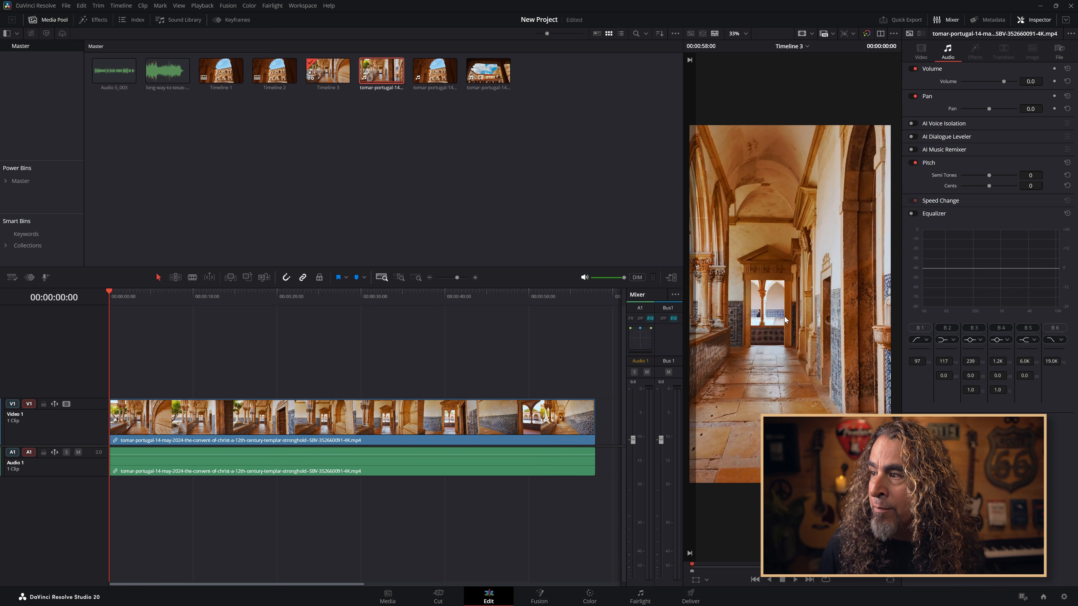
scroll(784, 315, down, 1)
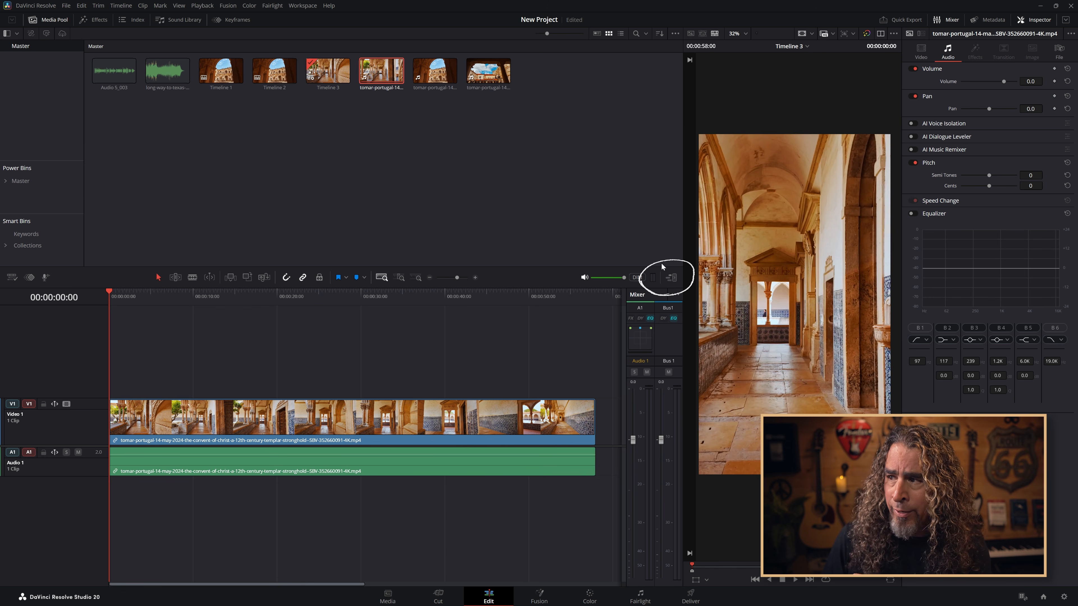
click(945, 22)
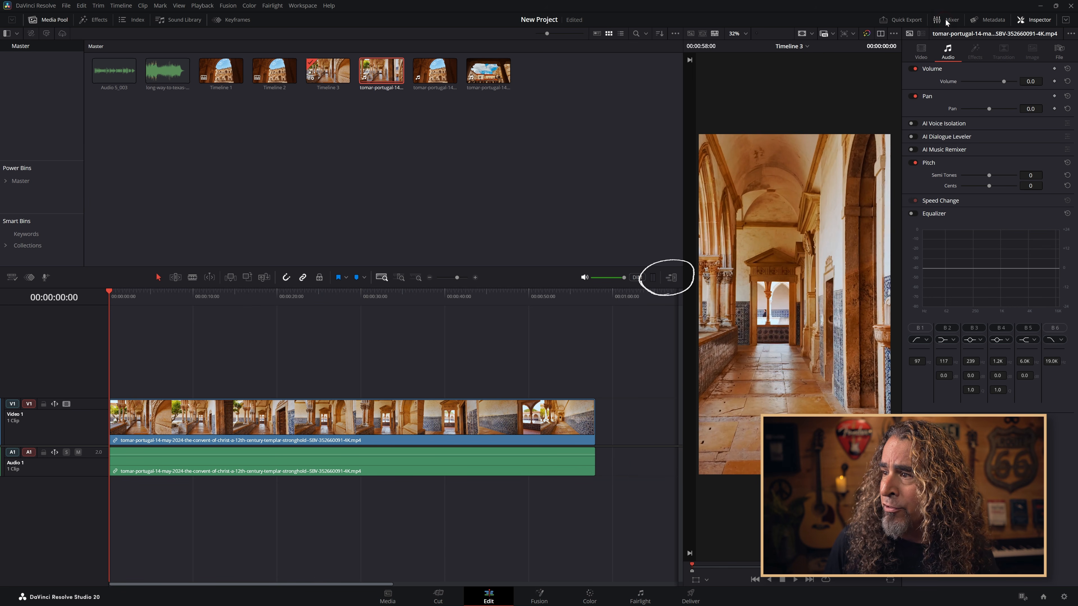
click(671, 278)
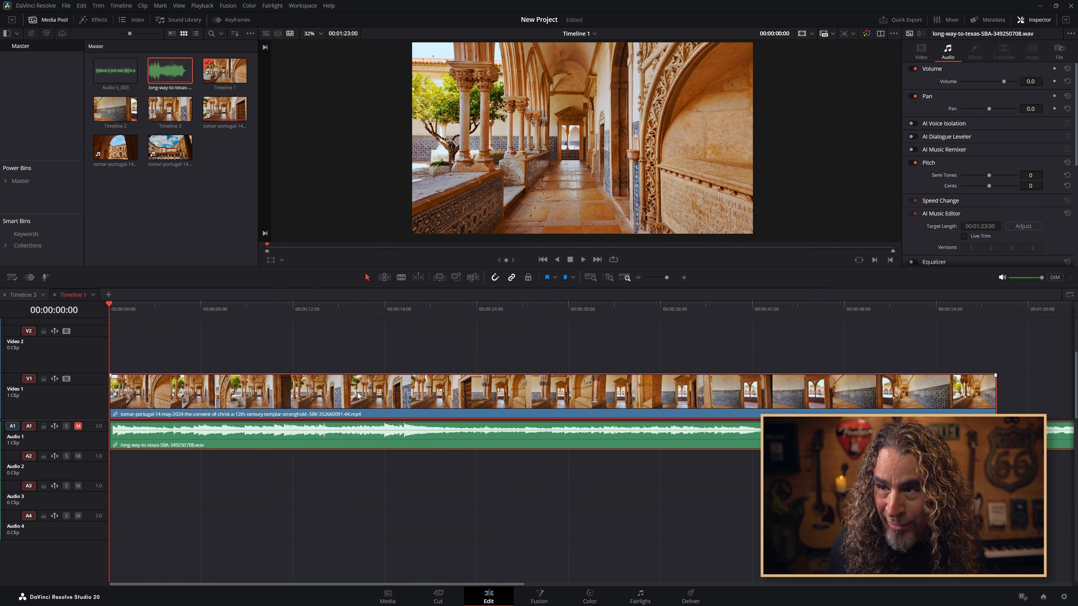
Play back the start of Timeline 1 with its music track
drag(357, 396, 323, 403)
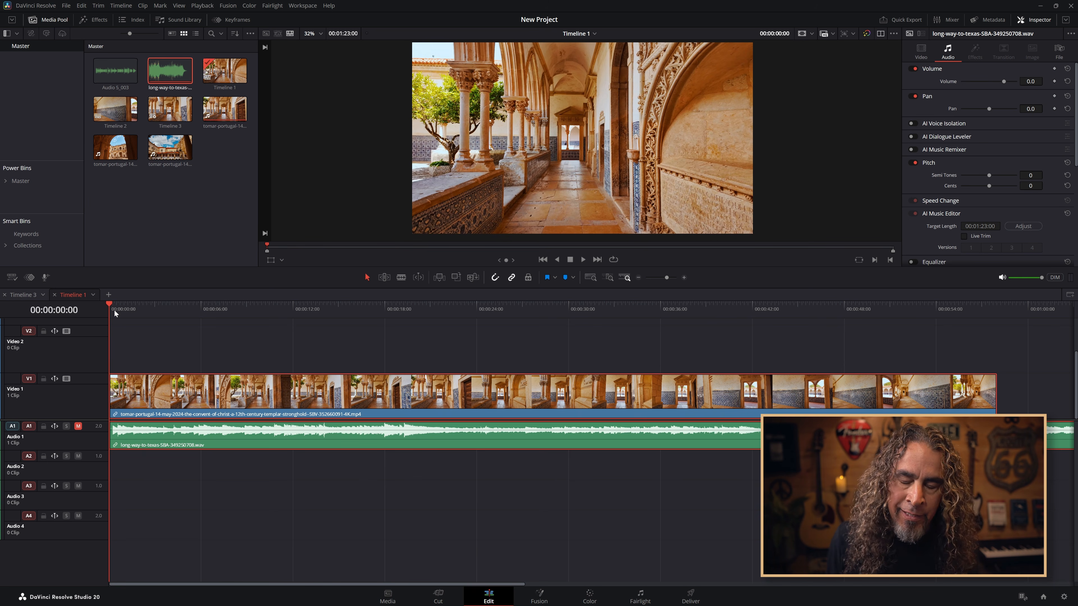
key(space)
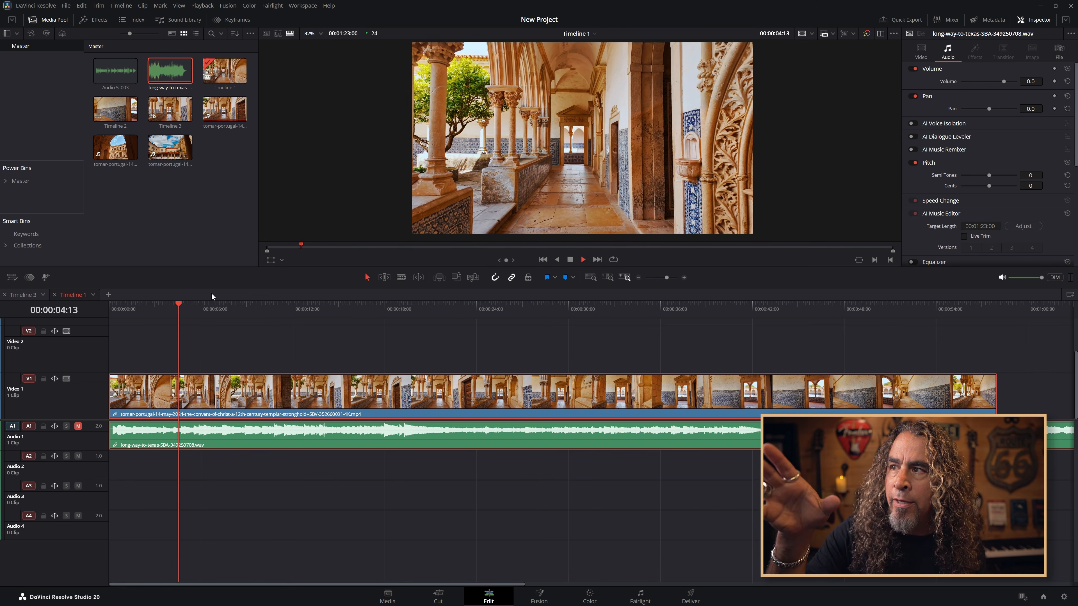
key(space)
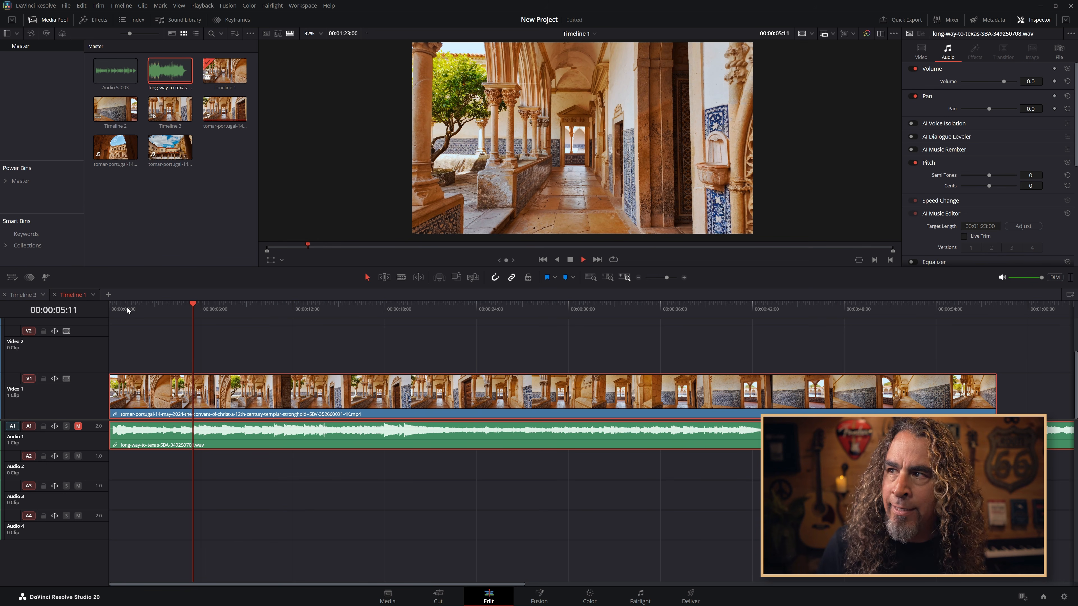
key(space)
drag(125, 307, 96, 306)
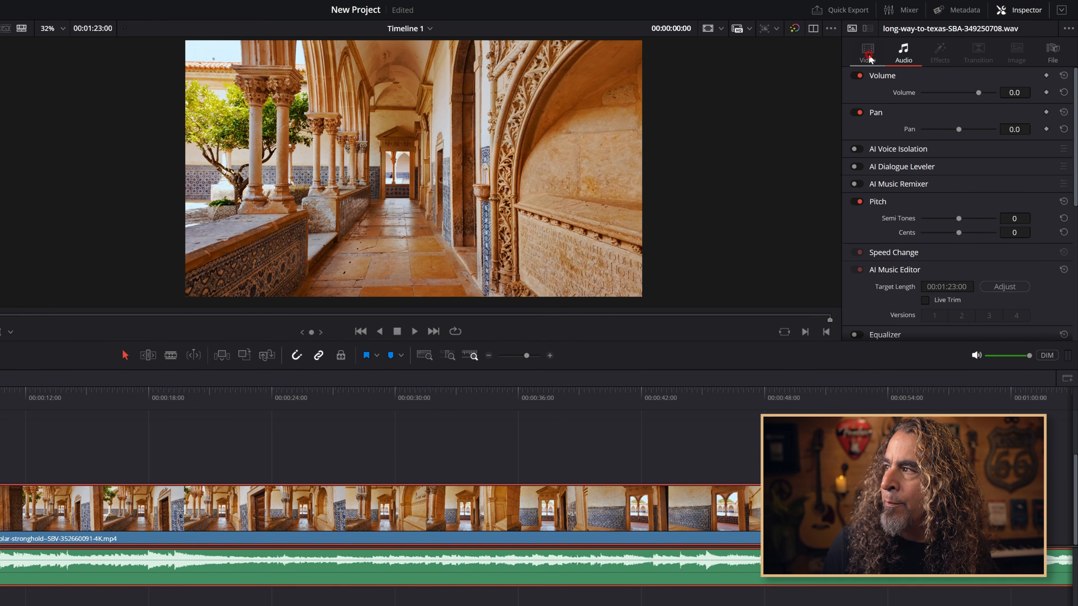
Keyframe the video clip's Transform at the start, then zoom it to 2.350 around 13 seconds in
click(921, 53)
click(1046, 81)
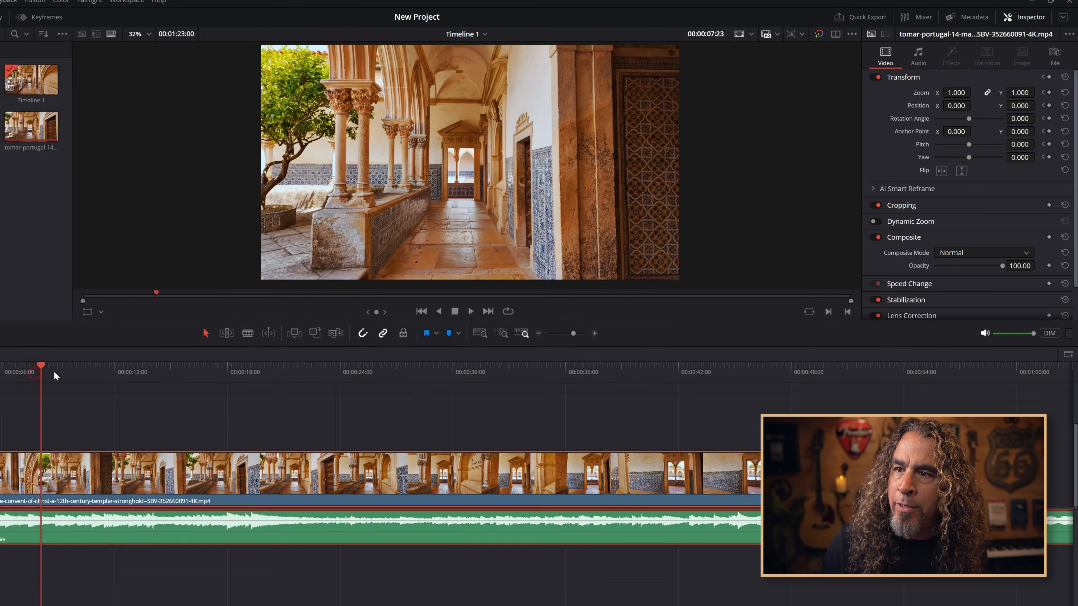
drag(54, 372, 266, 334)
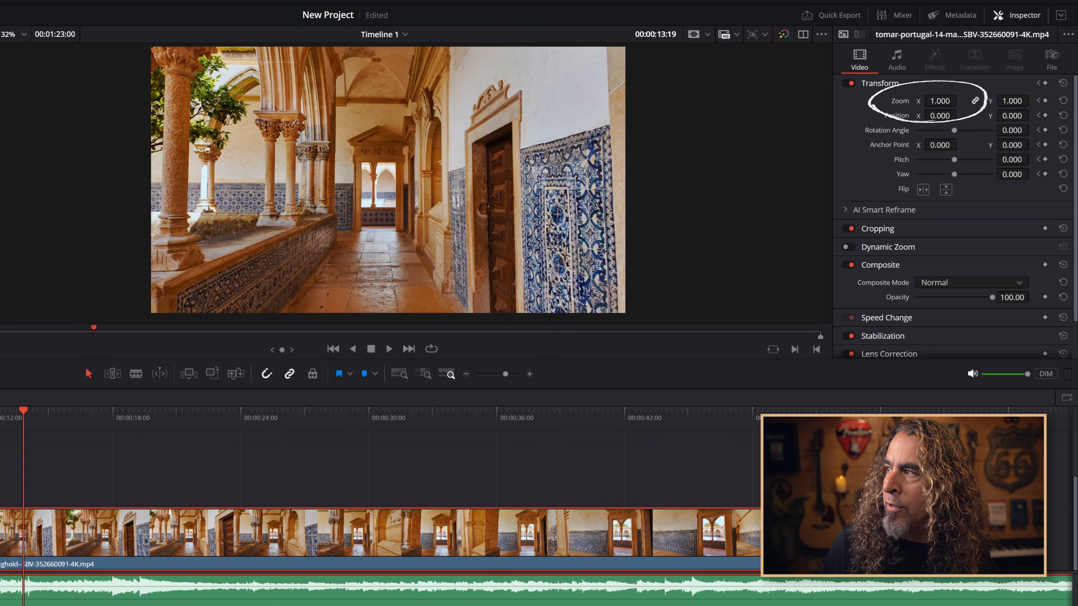
mouse_move(940, 101)
mouse_down()
mouse_move(994, 101)
mouse_move(934, 101)
mouse_up()
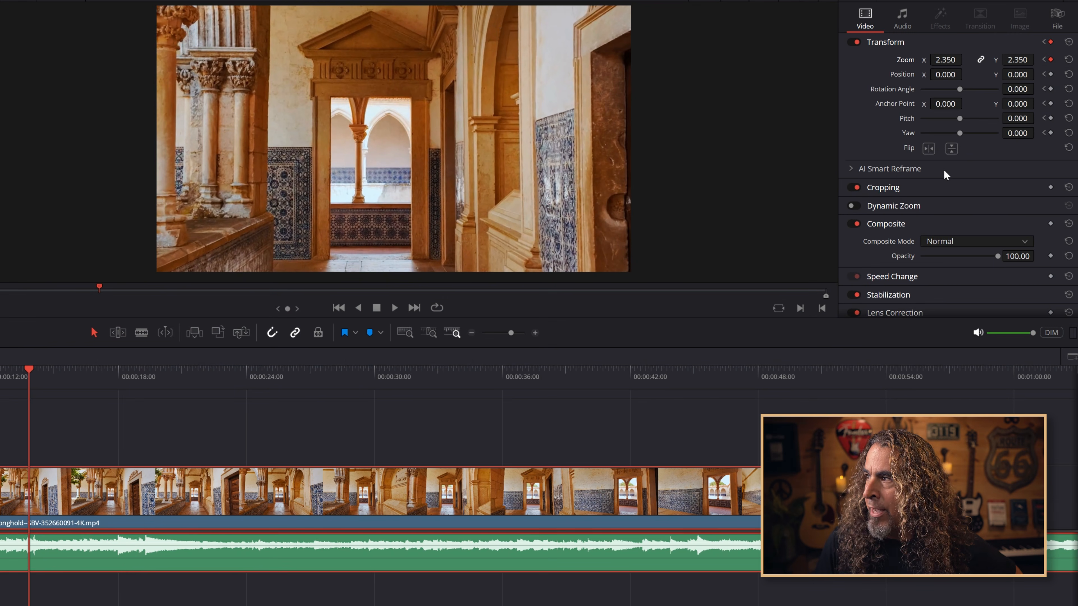
Add a Volume keyframe to the music clip and lower its volume further along the clip
click(905, 18)
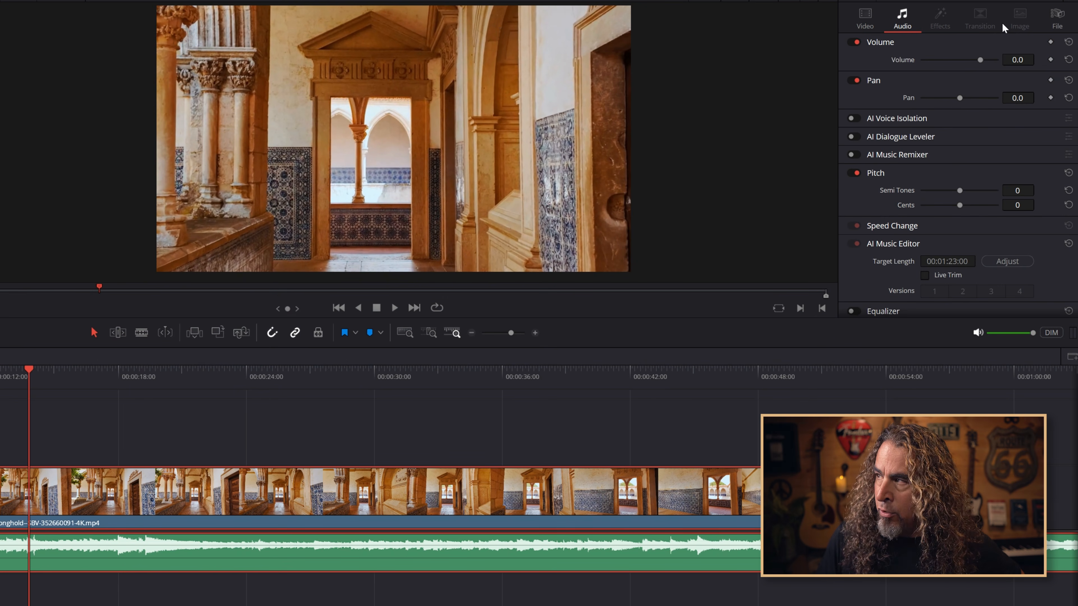
click(1051, 43)
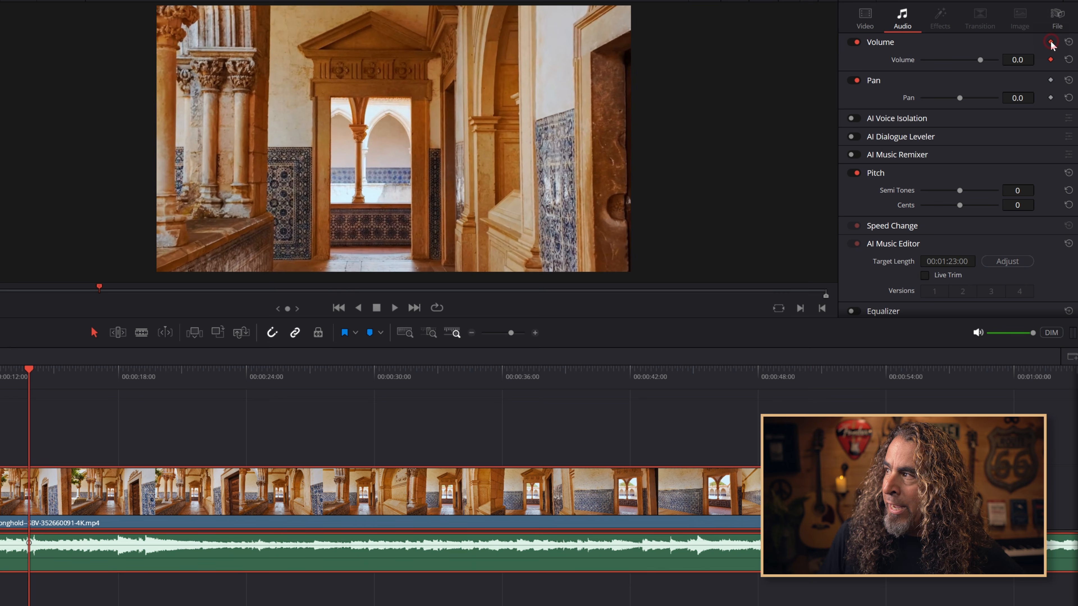
click(114, 377)
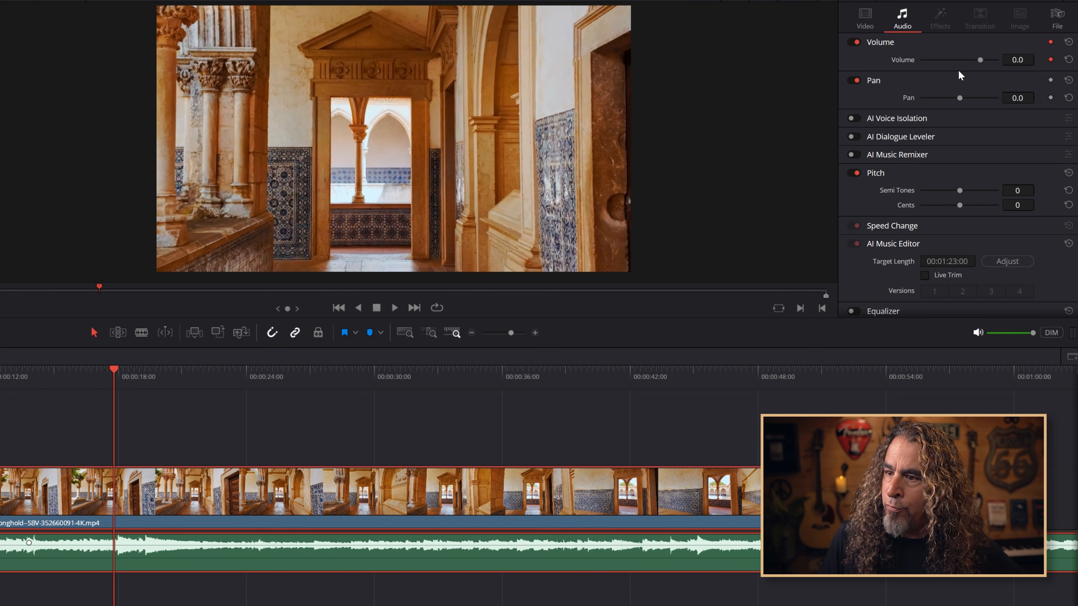
drag(1020, 60, 953, 61)
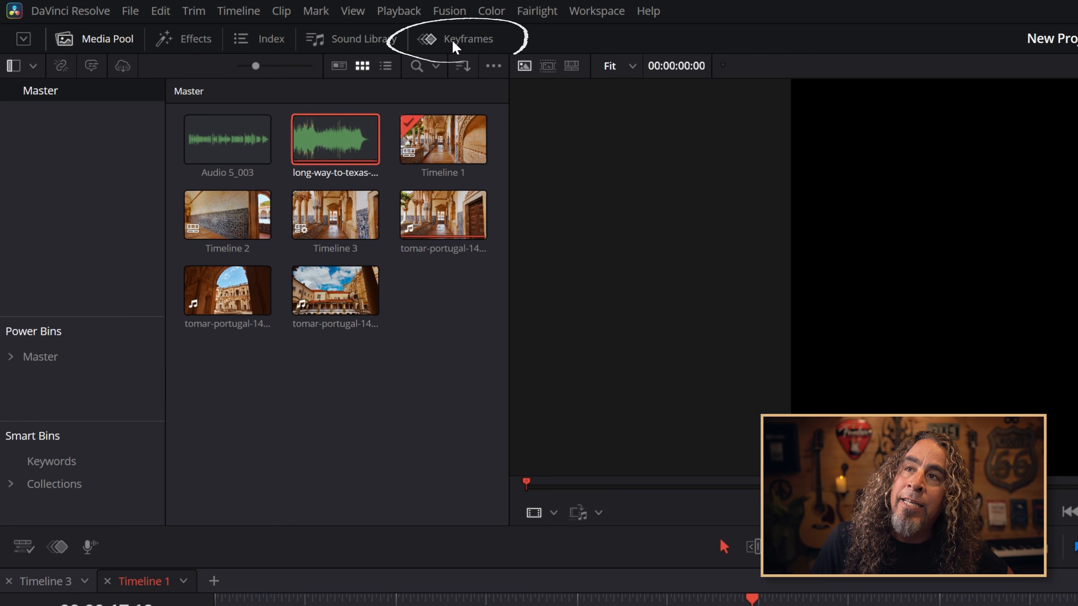
Open the floating Keyframe Editor, then move and resize its window
click(455, 46)
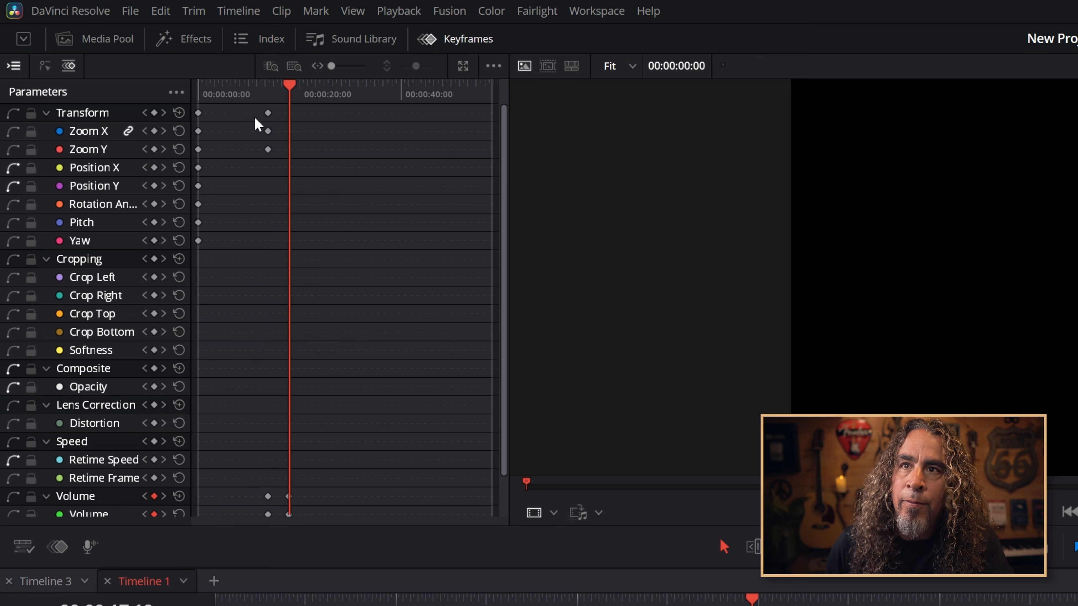
scroll(122, 488, down, 3)
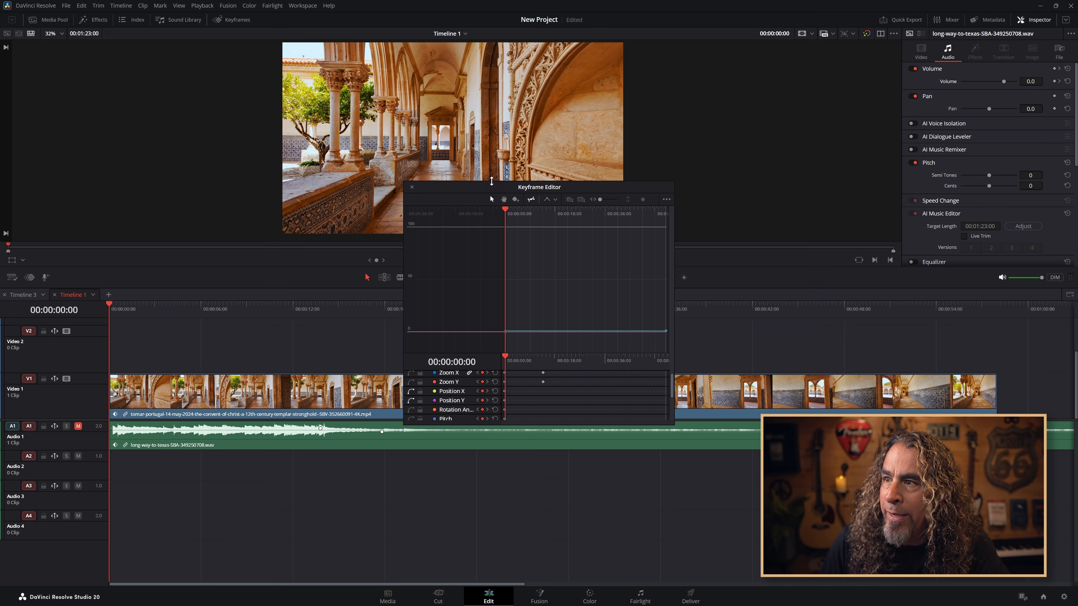
drag(491, 180, 491, 119)
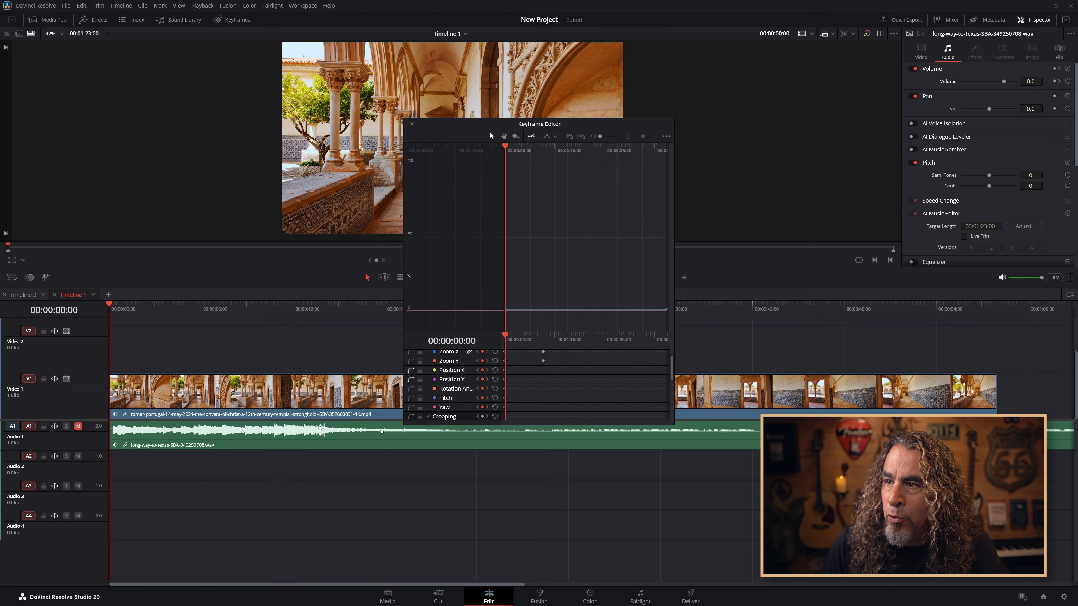
drag(402, 275, 126, 265)
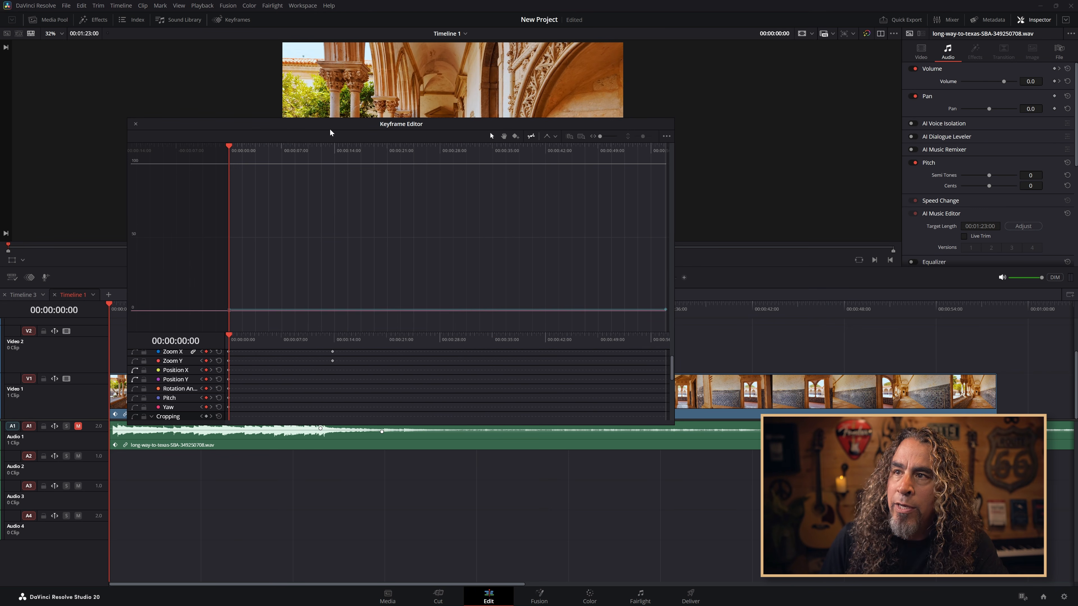
drag(317, 124, 532, 185)
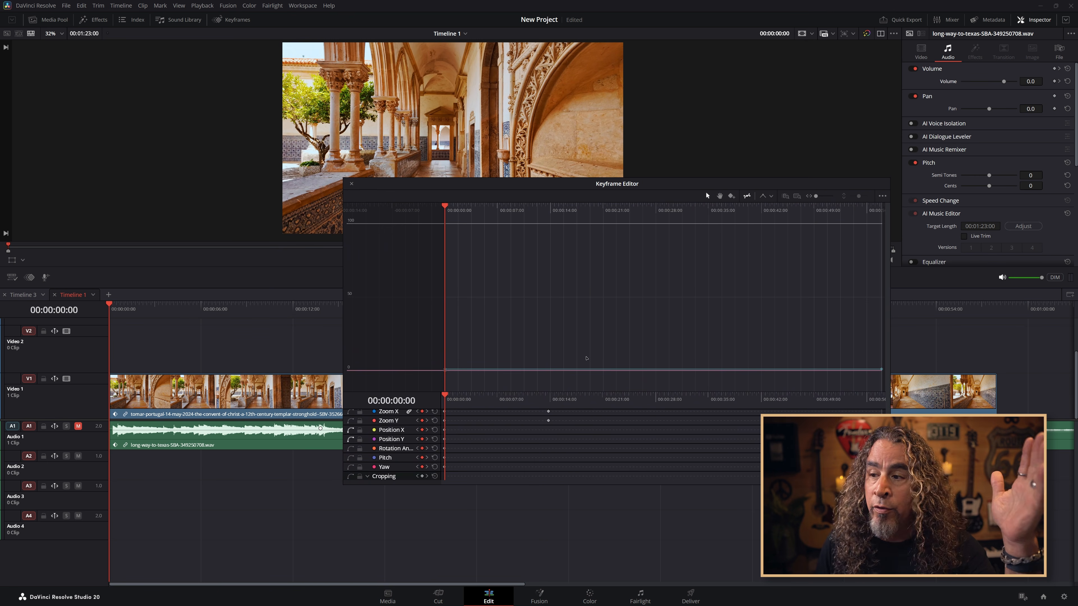
scroll(527, 441, up, 2)
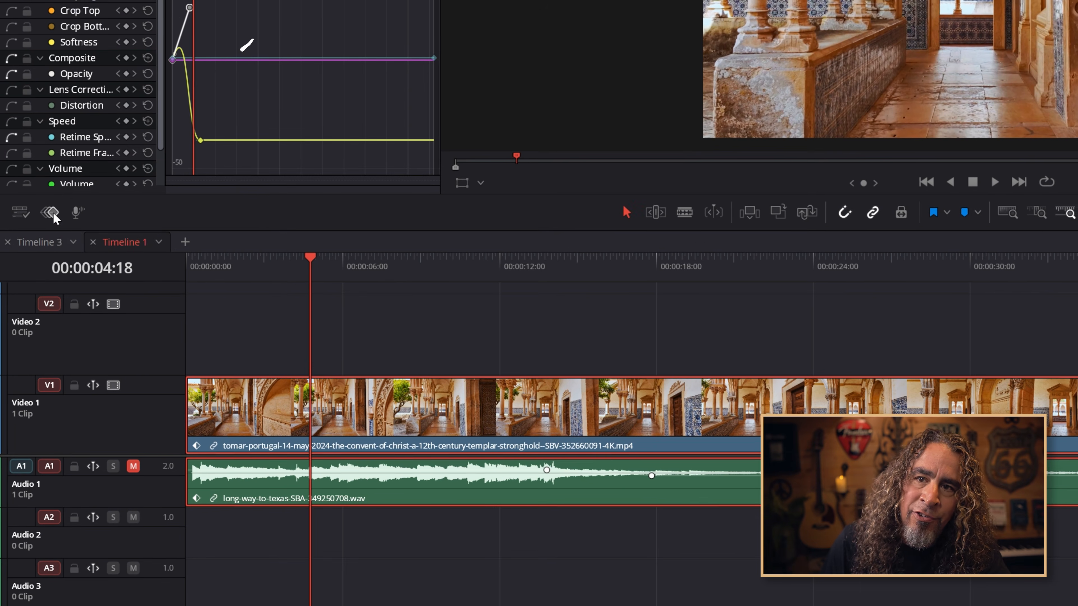
Show the keyframe track below the timeline and enlarge it
click(53, 212)
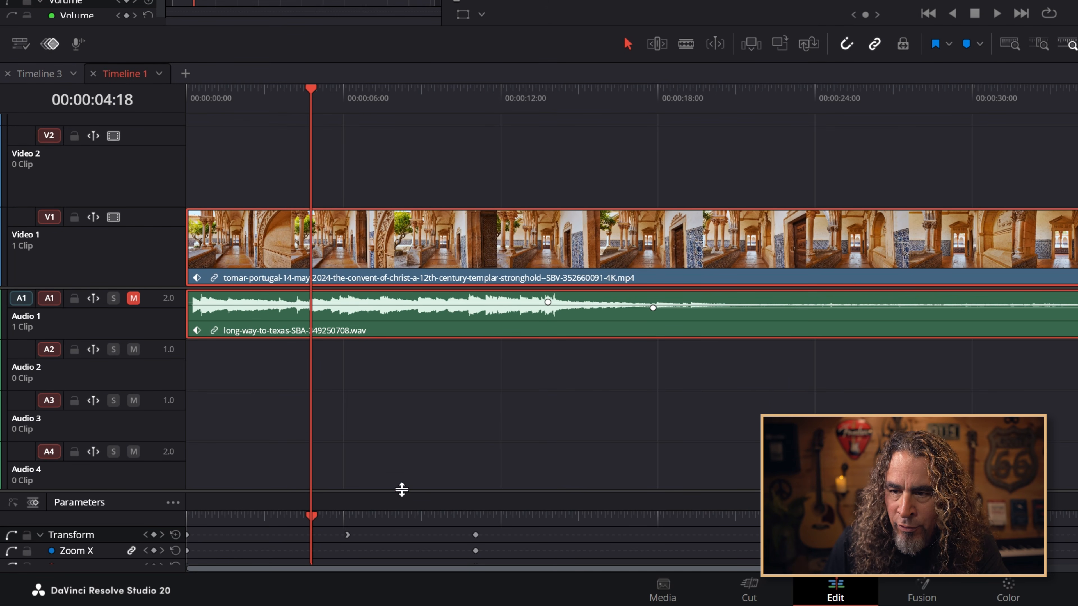
drag(401, 489, 393, 341)
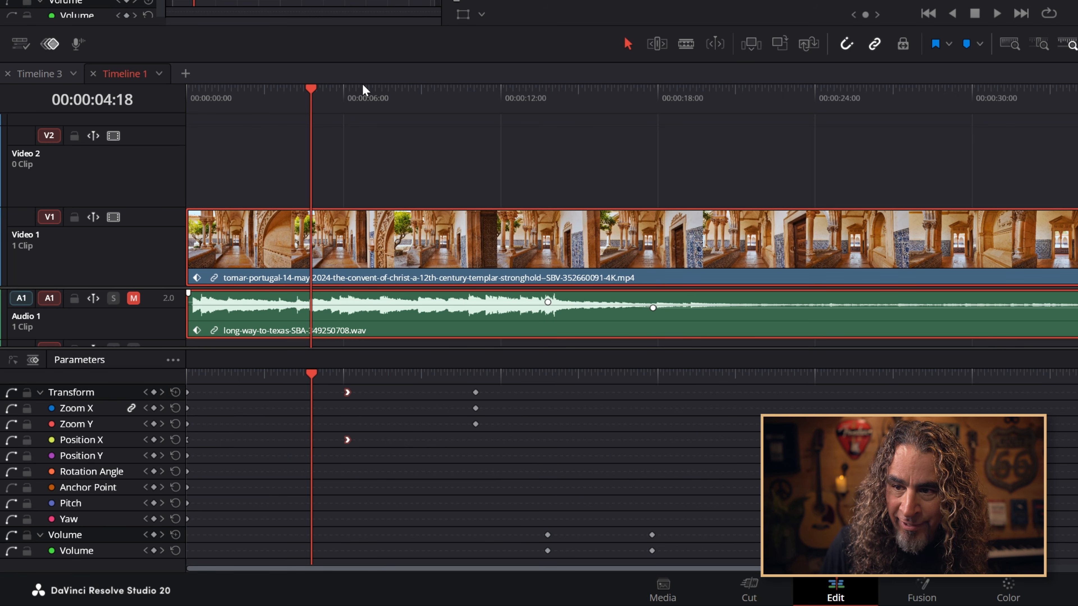
Select the zoom keyframes and move them slightly earlier
drag(311, 89, 348, 89)
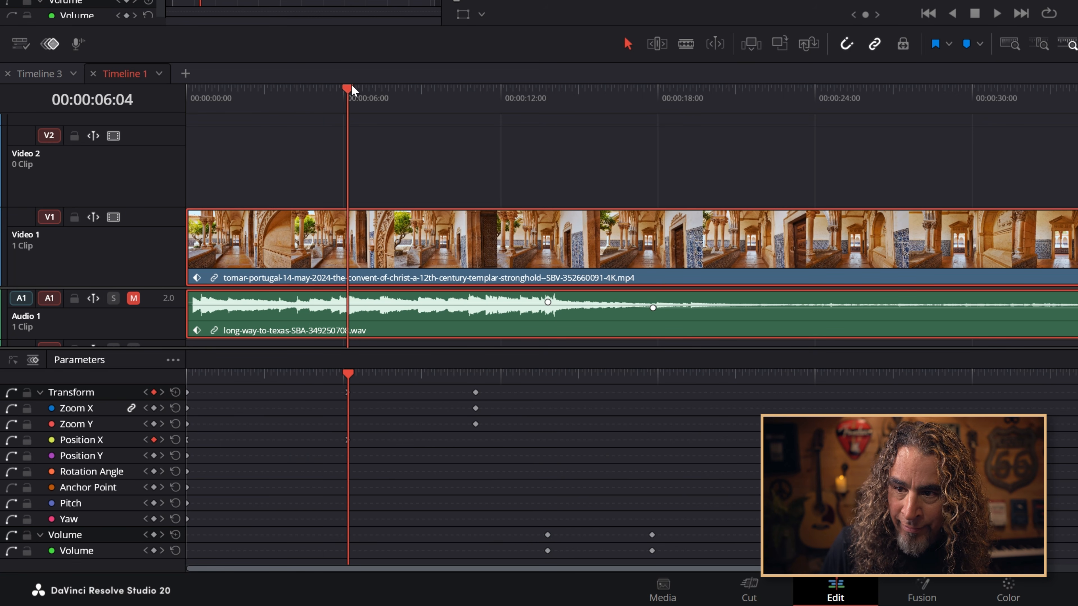
drag(495, 435, 445, 385)
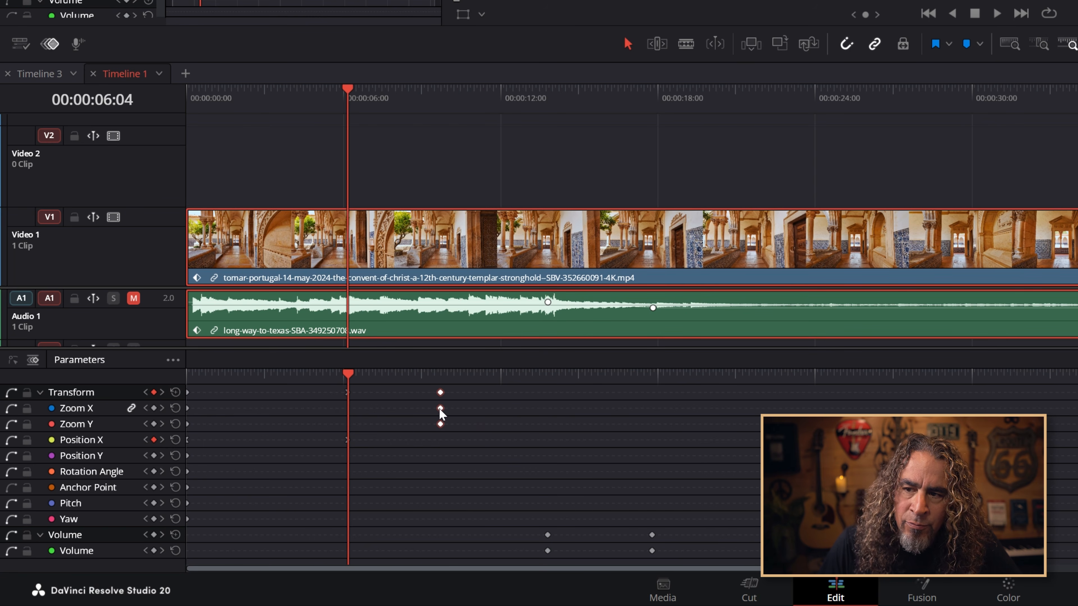
drag(447, 415, 466, 415)
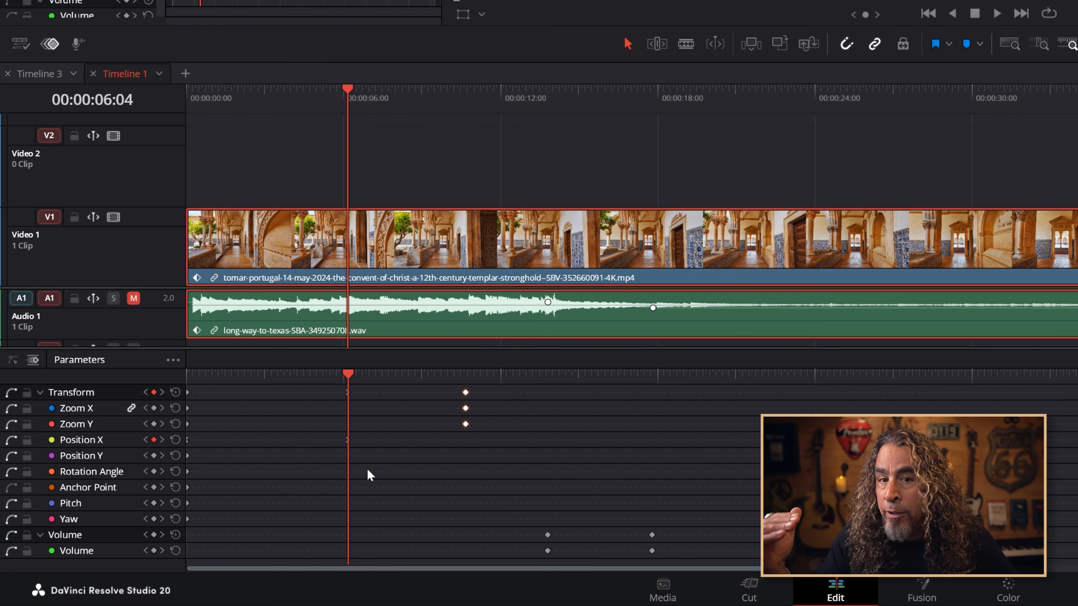
Show keyframe curves and apply Ease In And Out to the volume keyframes
click(13, 359)
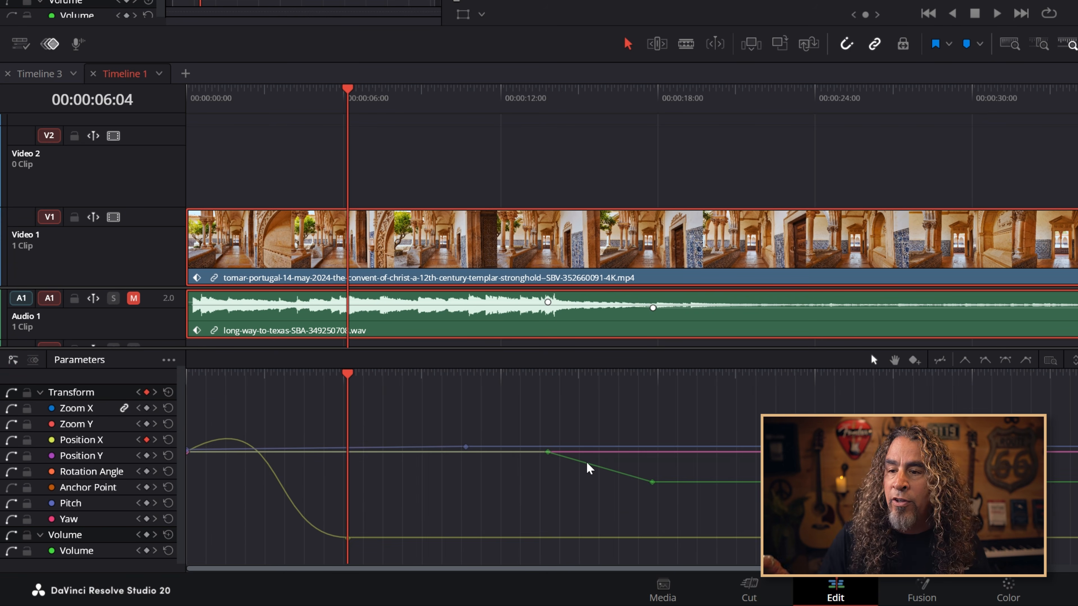
drag(520, 425, 758, 533)
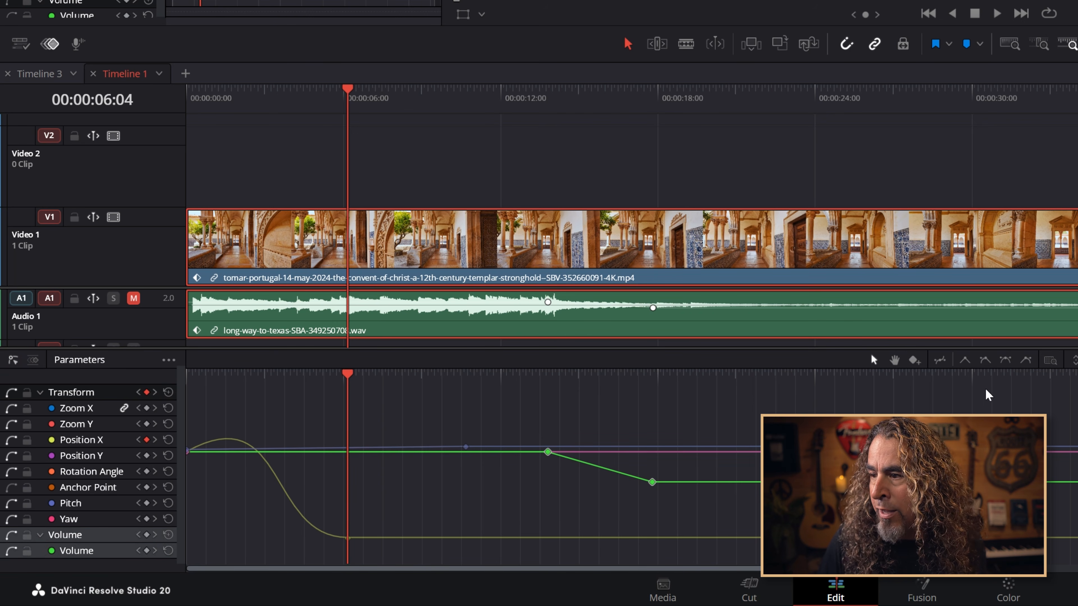
click(1006, 360)
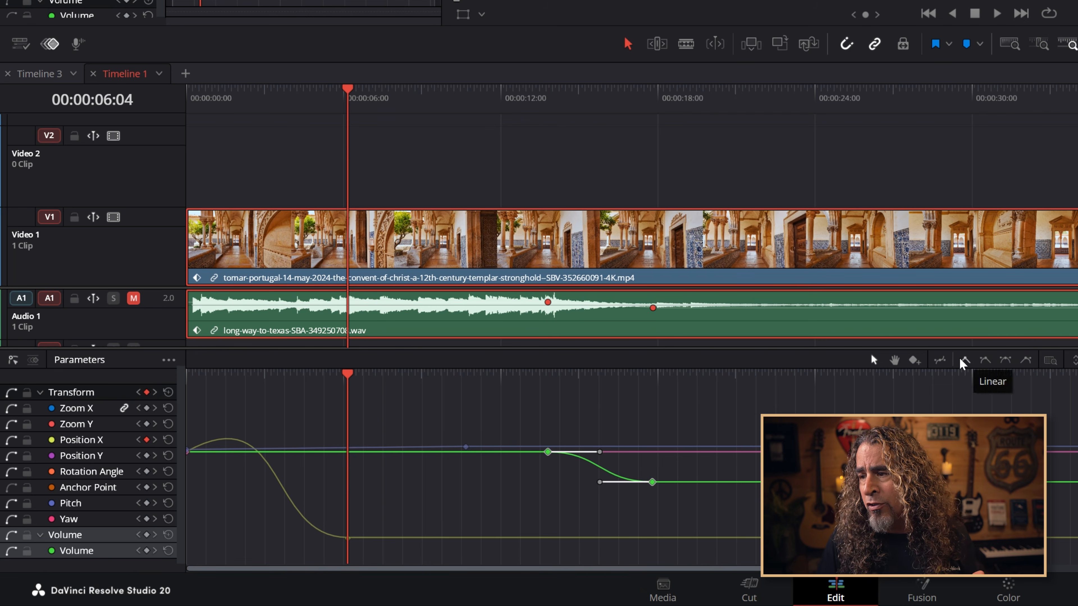